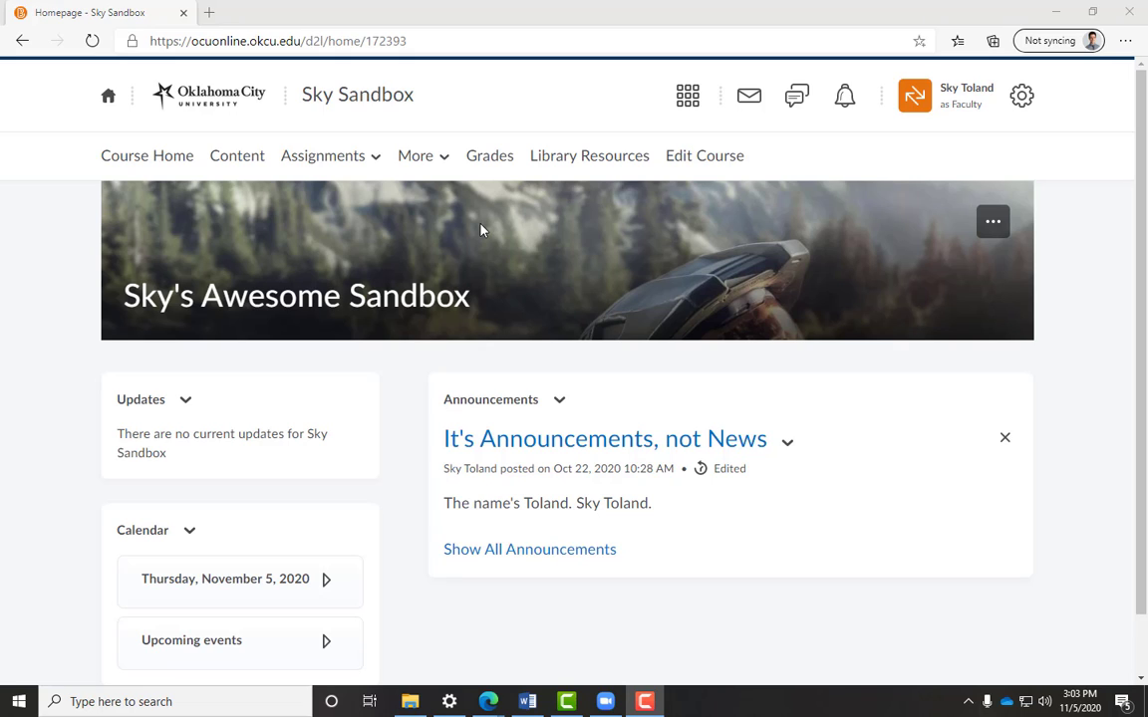
- Open the banner's Change Image gallery and browse the available stock images
left_click(993, 229)
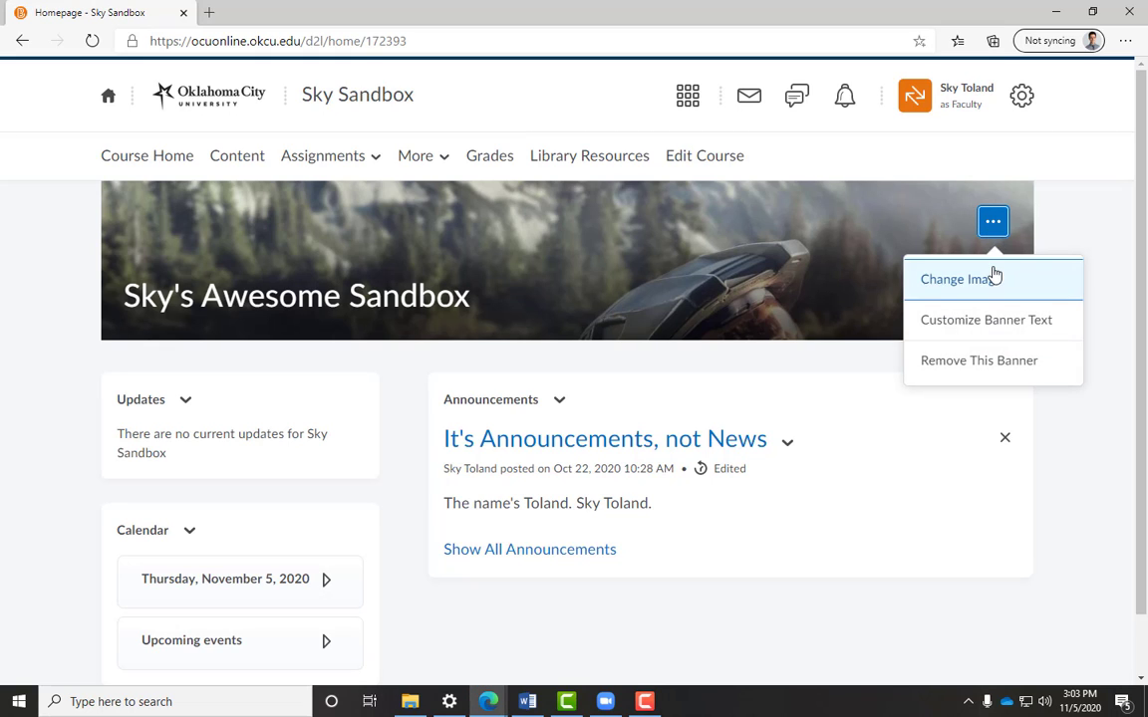
left_click(992, 281)
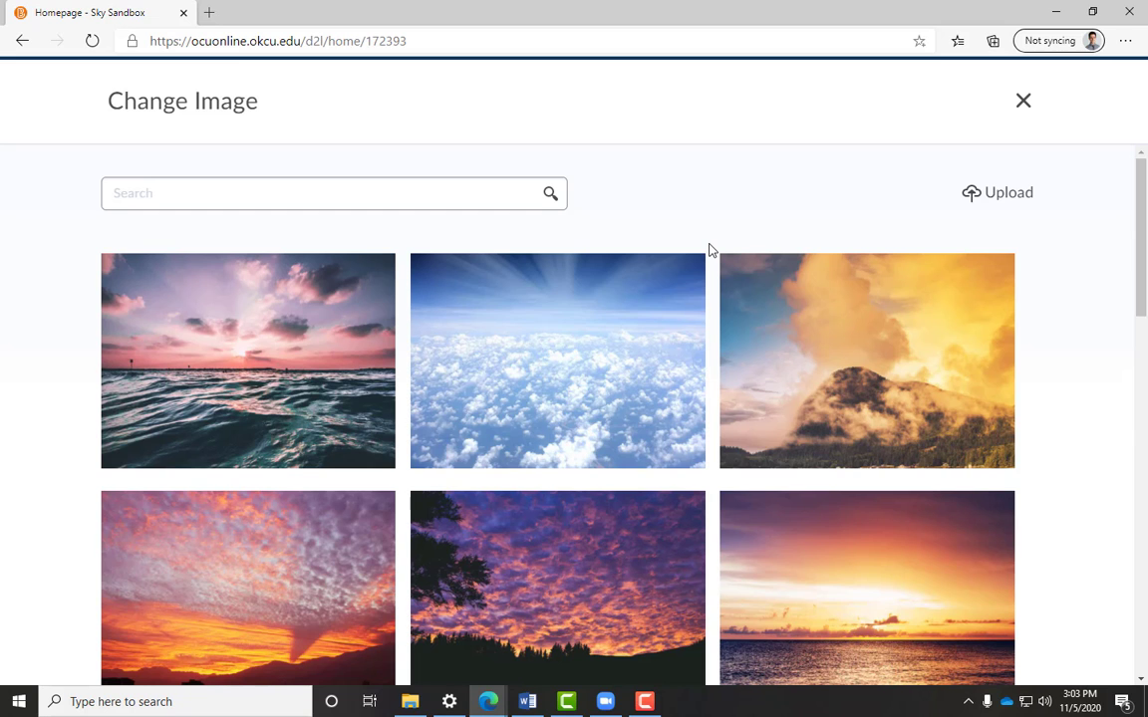
scroll(711, 249, "down", 4)
scroll(710, 249, "up", 3)
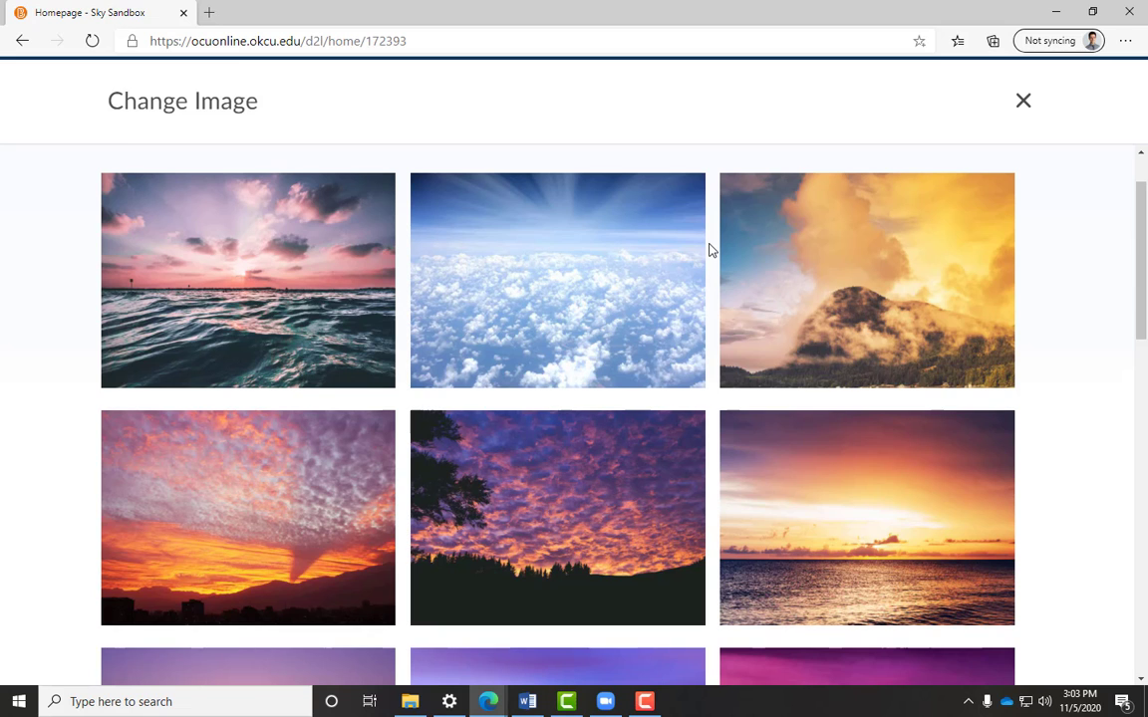
scroll(711, 249, "down", 4)
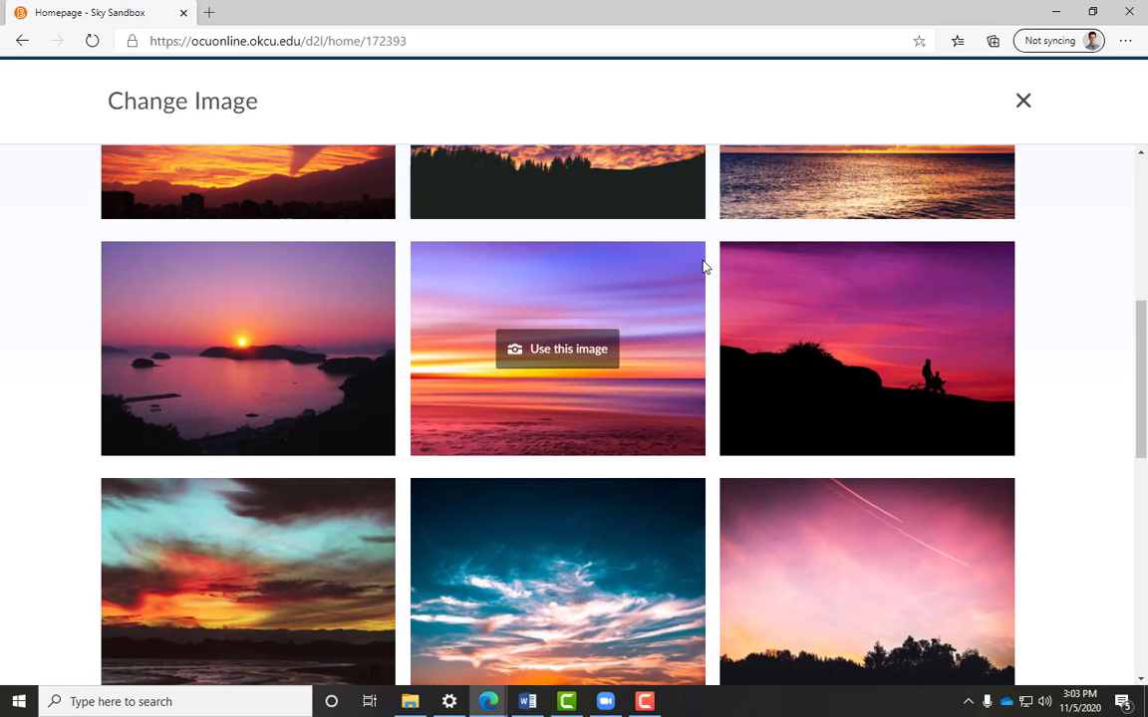
scroll(704, 267, "down", 2)
scroll(706, 274, "down", 2)
scroll(706, 274, "up", 9)
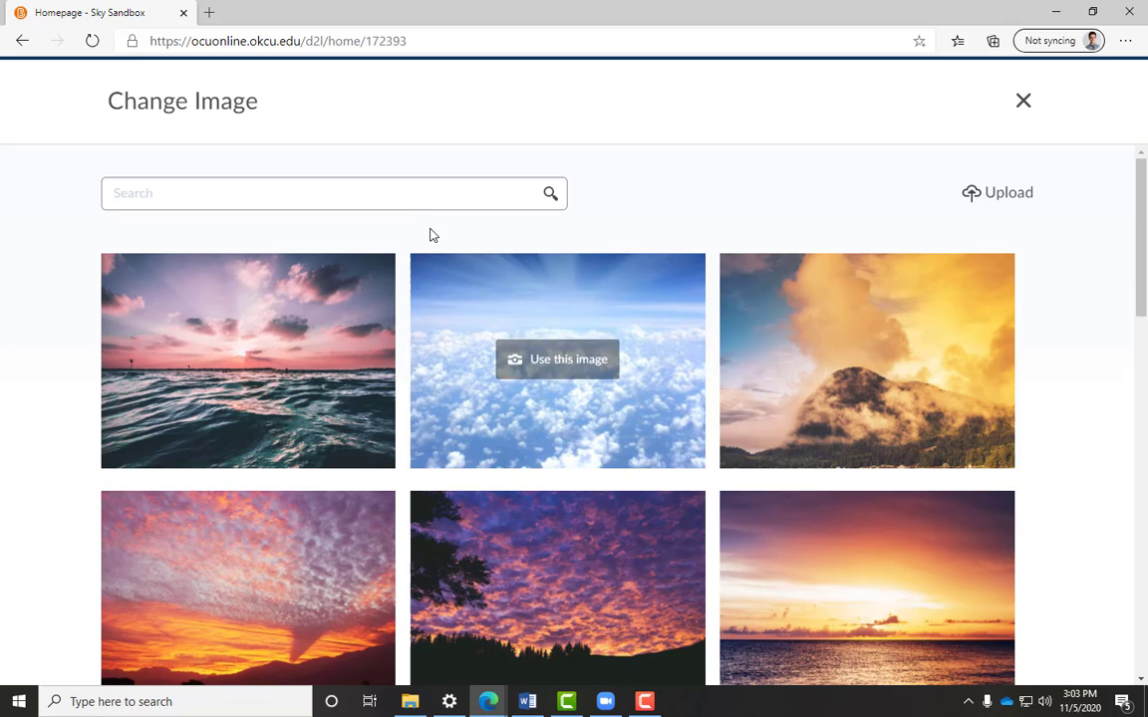
- Search the image gallery for nursing and scroll through the results
left_click(432, 203)
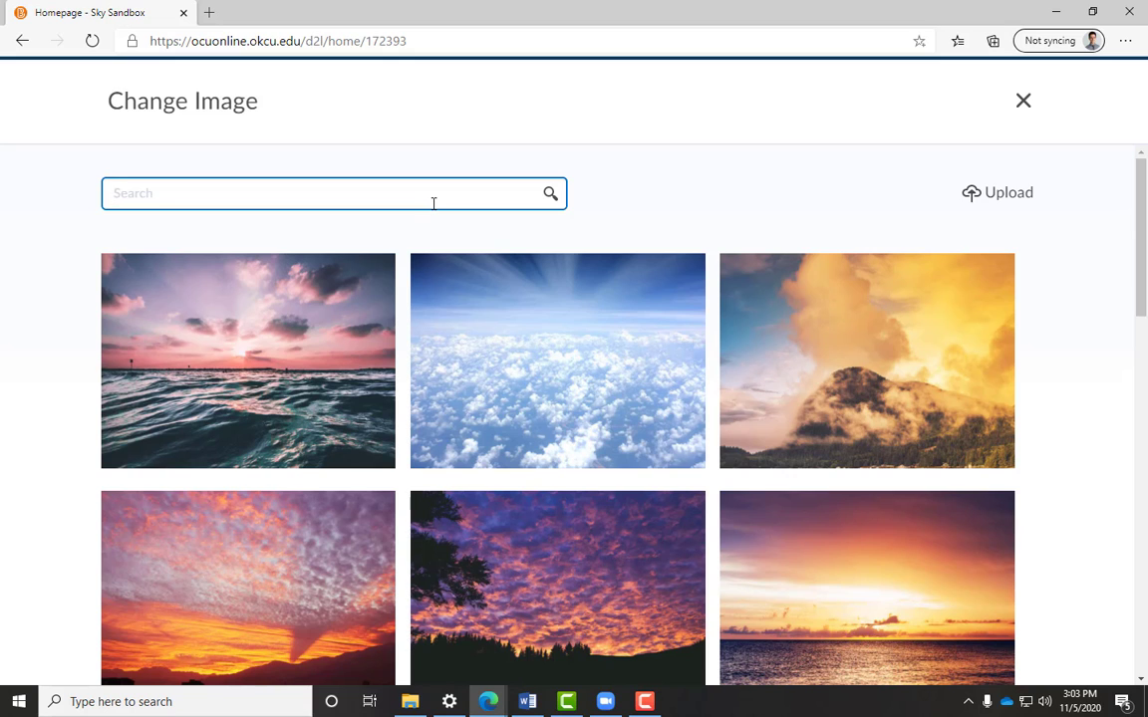
type("nursing")
key("Return")
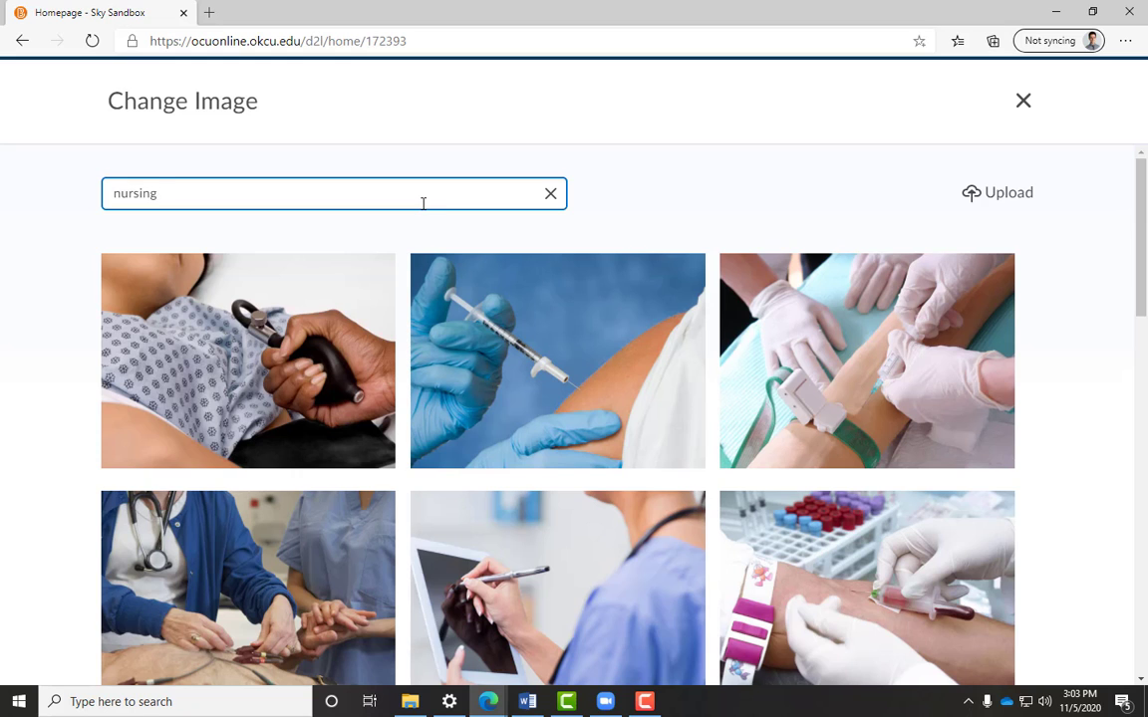
scroll(400, 255, "down", 2)
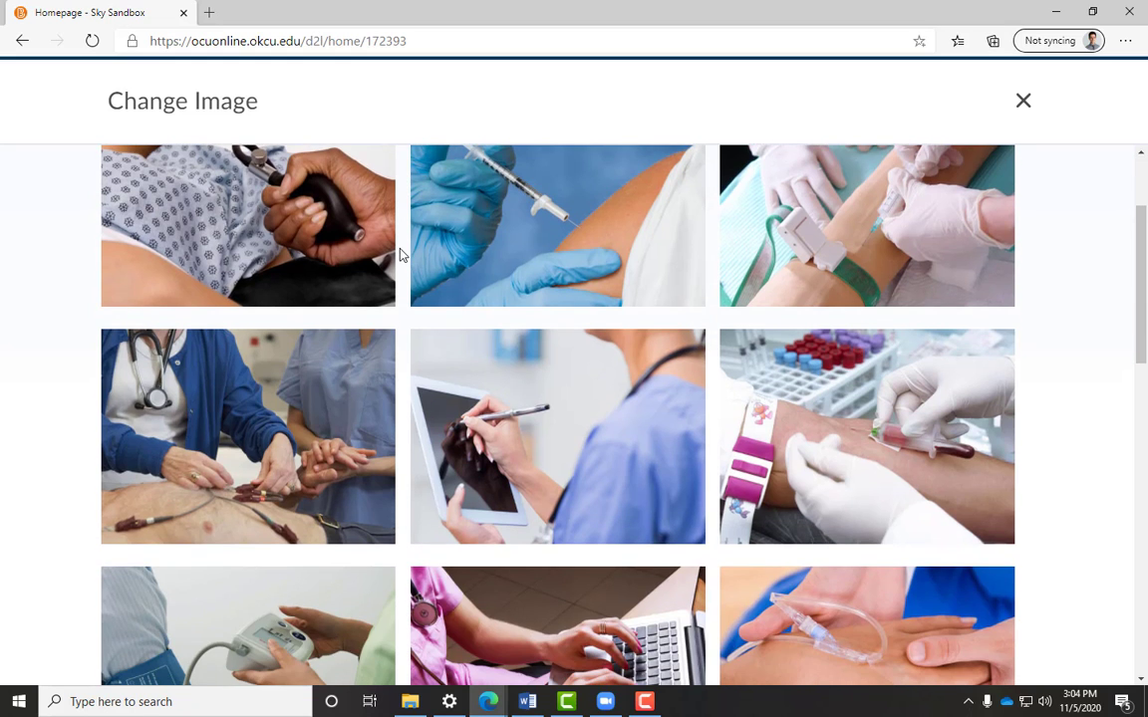
scroll(400, 255, "down", 3)
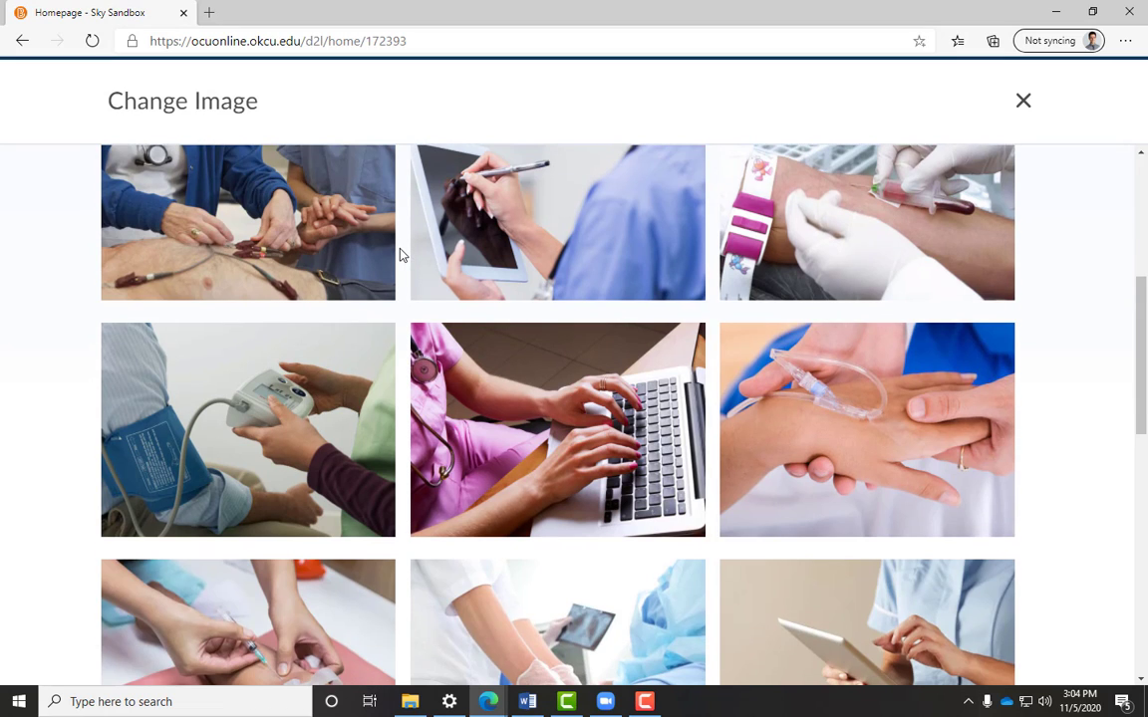
scroll(400, 255, "up", 5)
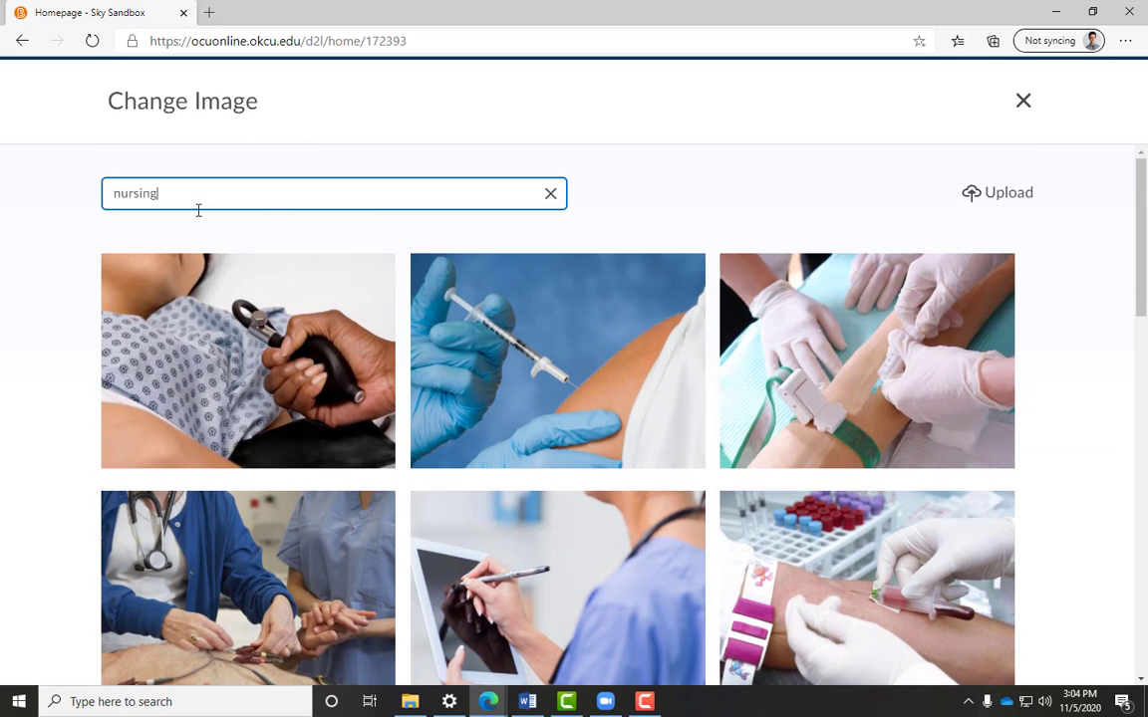
- Replace the search with dance and scroll through the matching images
left_click_drag(179, 193, 2, 197)
type("dance")
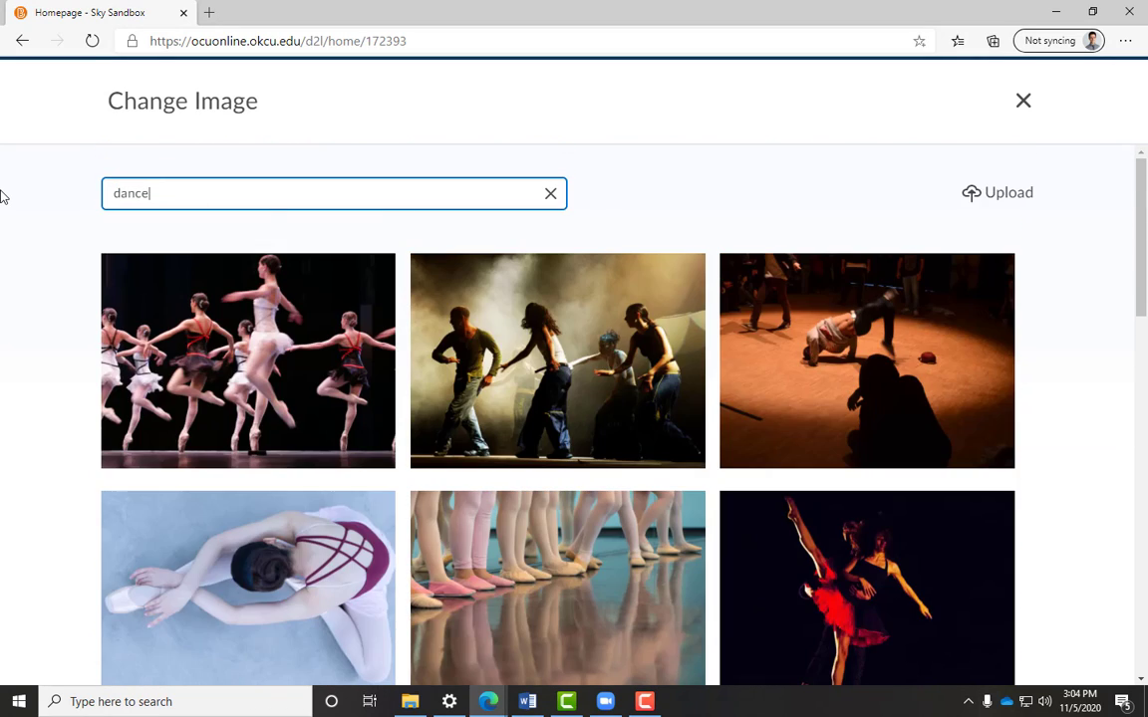
scroll(2, 251, "down", 4)
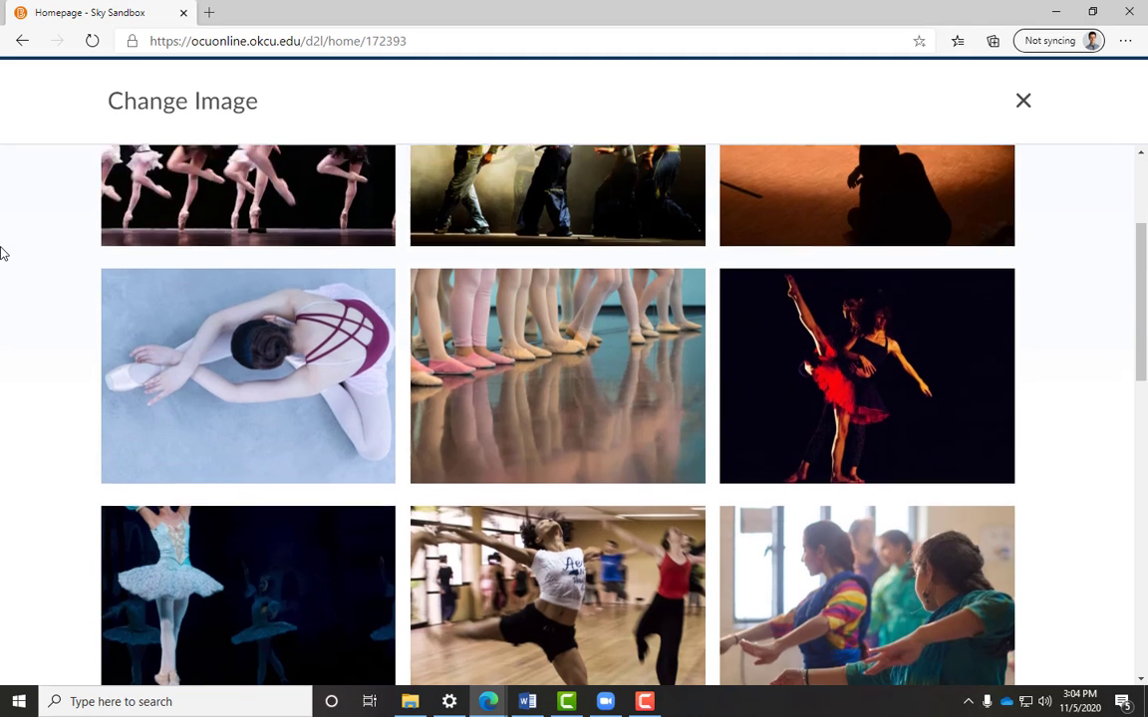
scroll(3, 284, "down", 3)
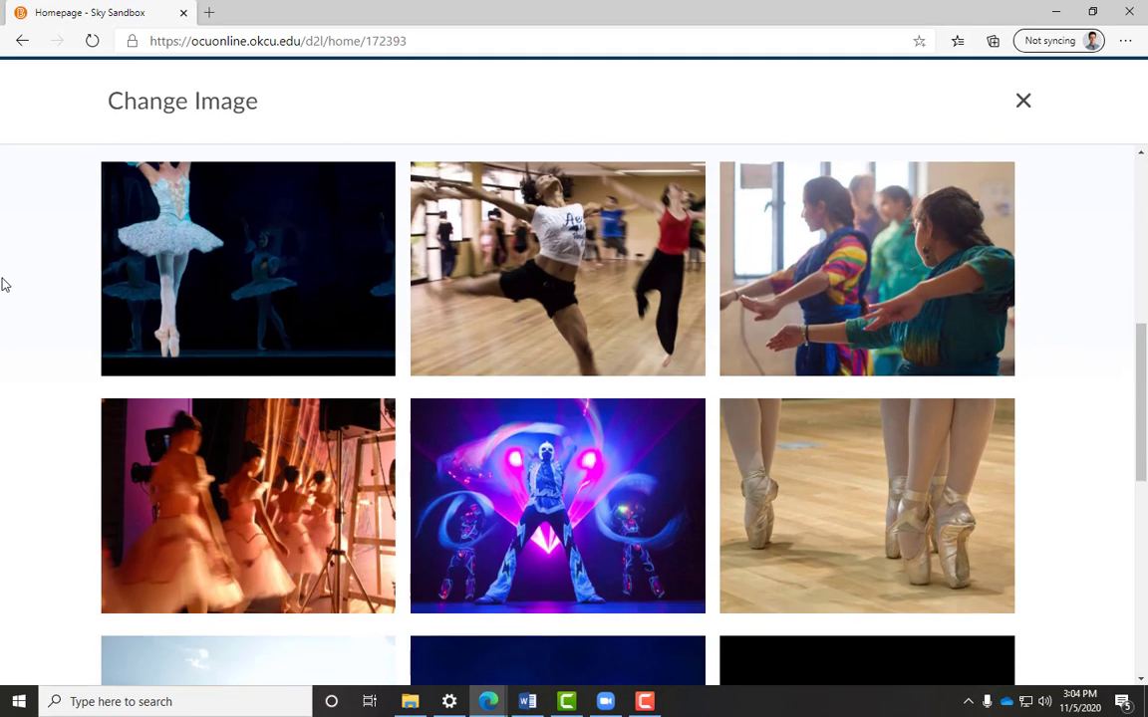
scroll(3, 283, "up", 7)
- Search for german flag and use the waving flag photo as the banner image
left_click_drag(172, 187, 3, 214)
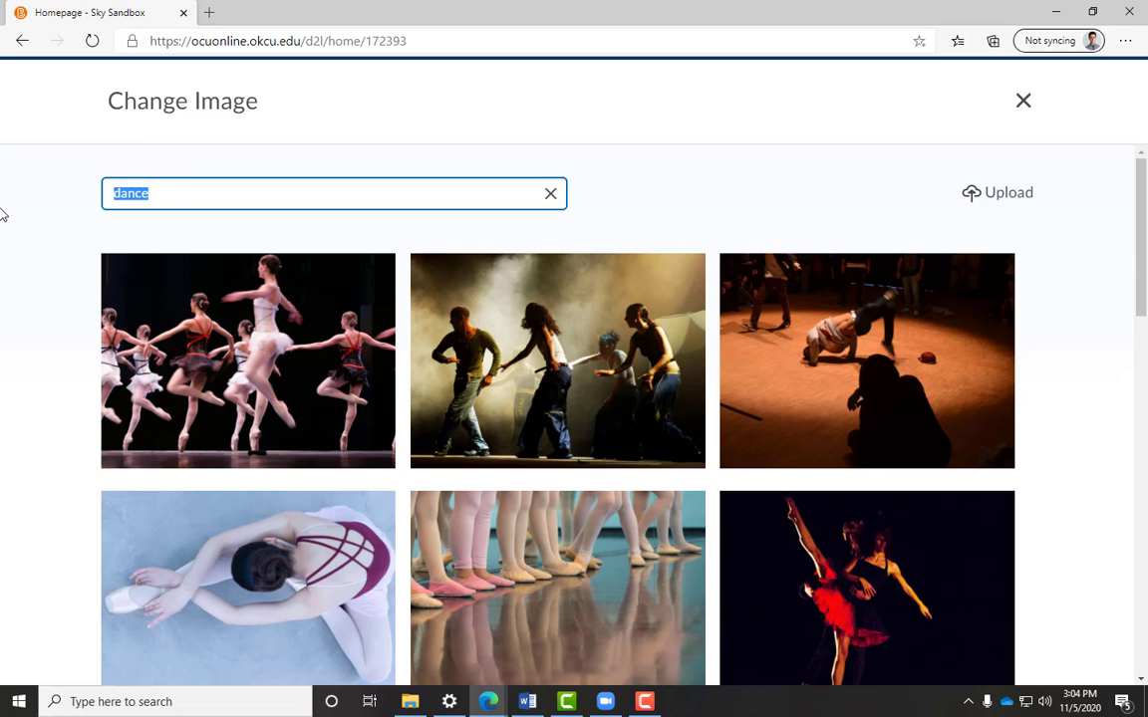
type("german flag")
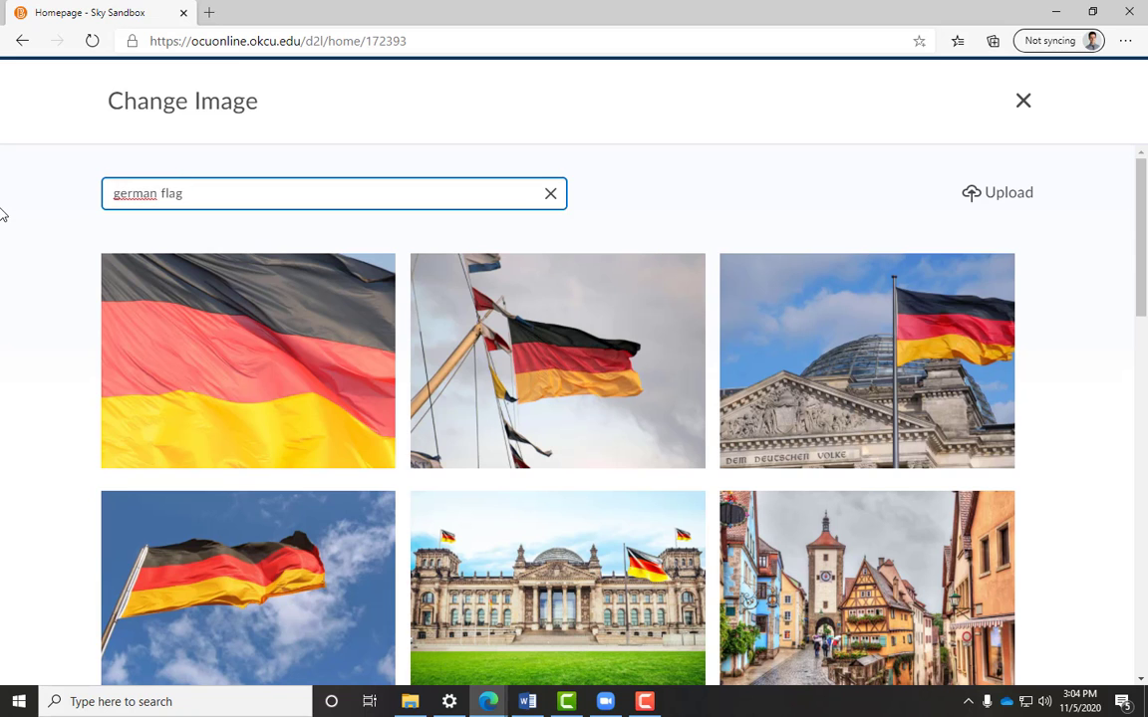
mouse_move(535, 335)
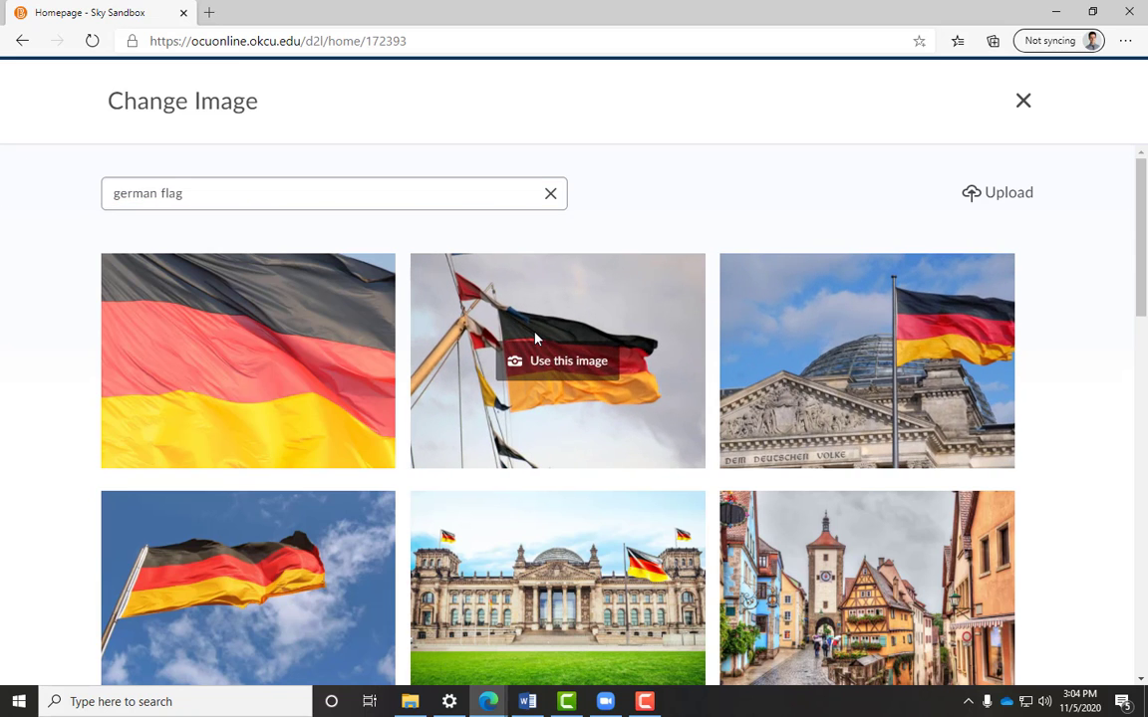
left_click(558, 361)
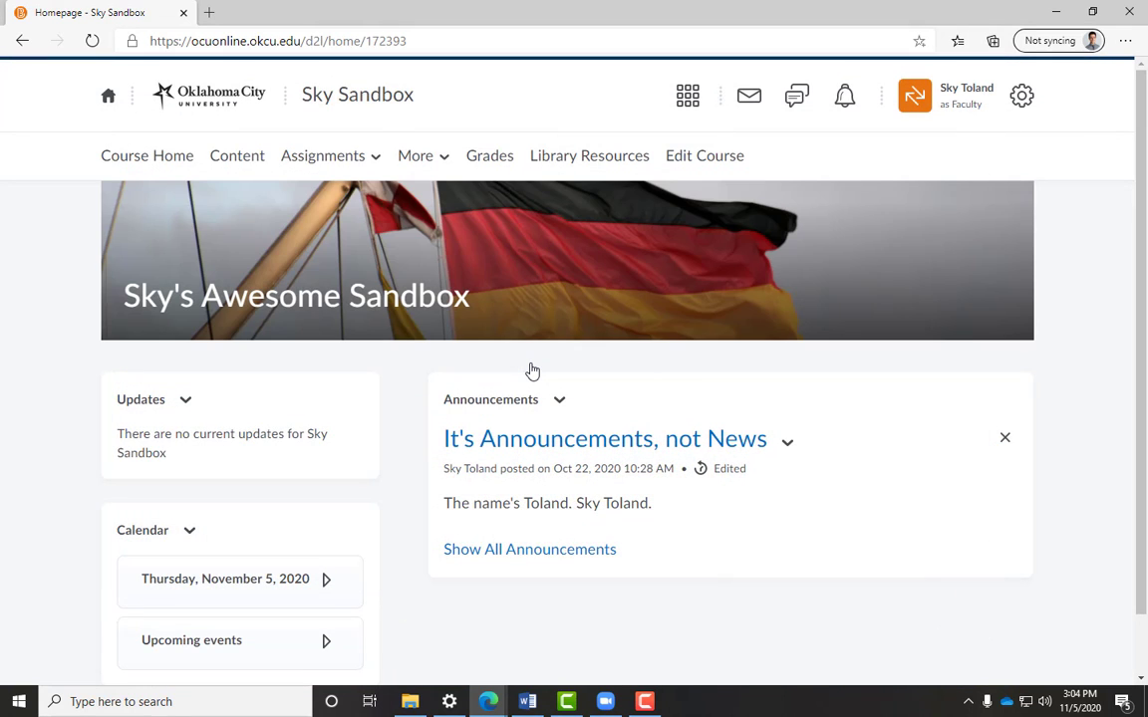
- Reopen Change Image and start uploading a banner image from My Computer
mouse_move(594, 277)
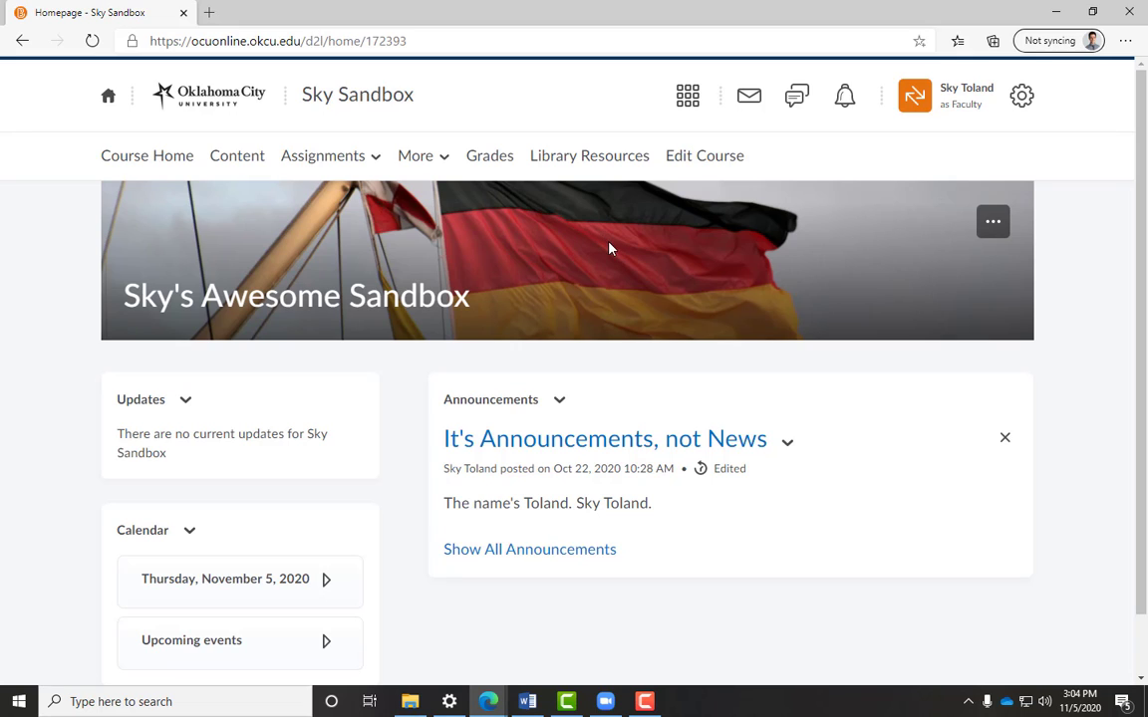
left_click(984, 225)
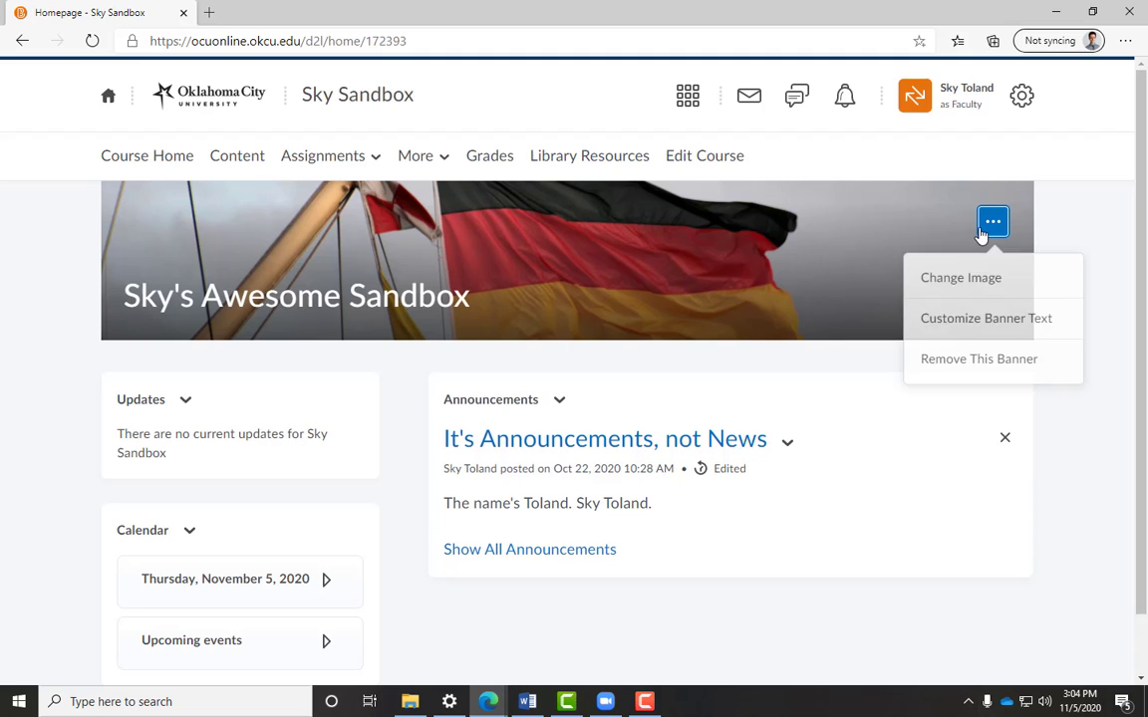
left_click(975, 279)
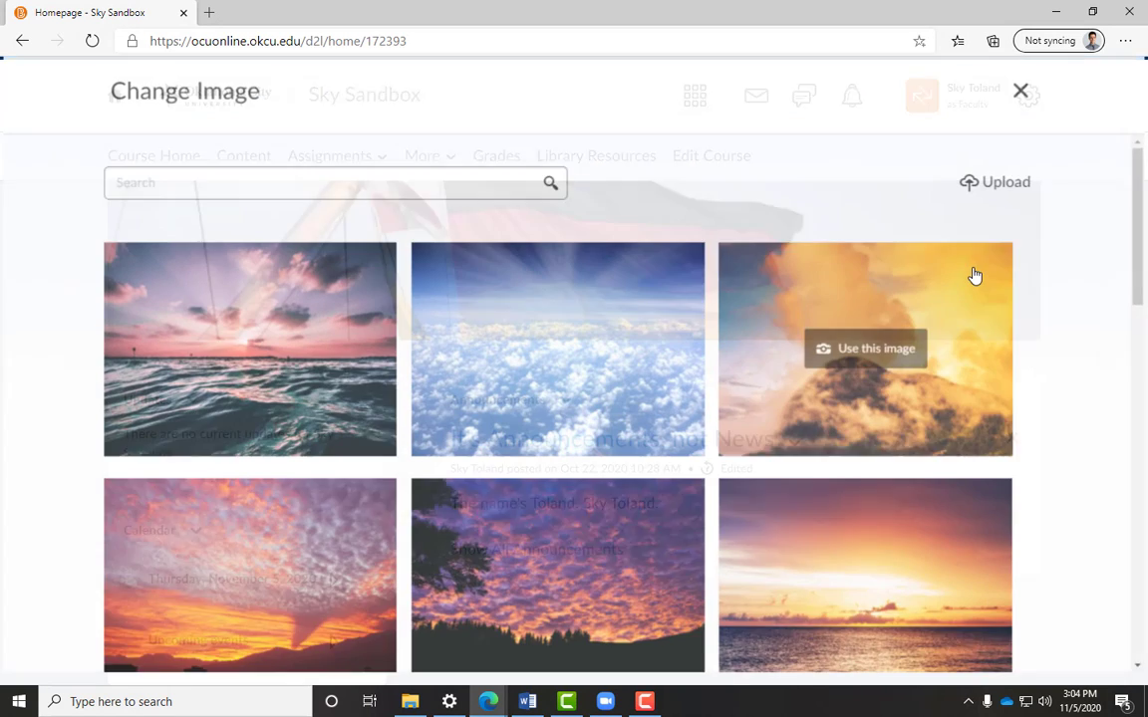
left_click(167, 184)
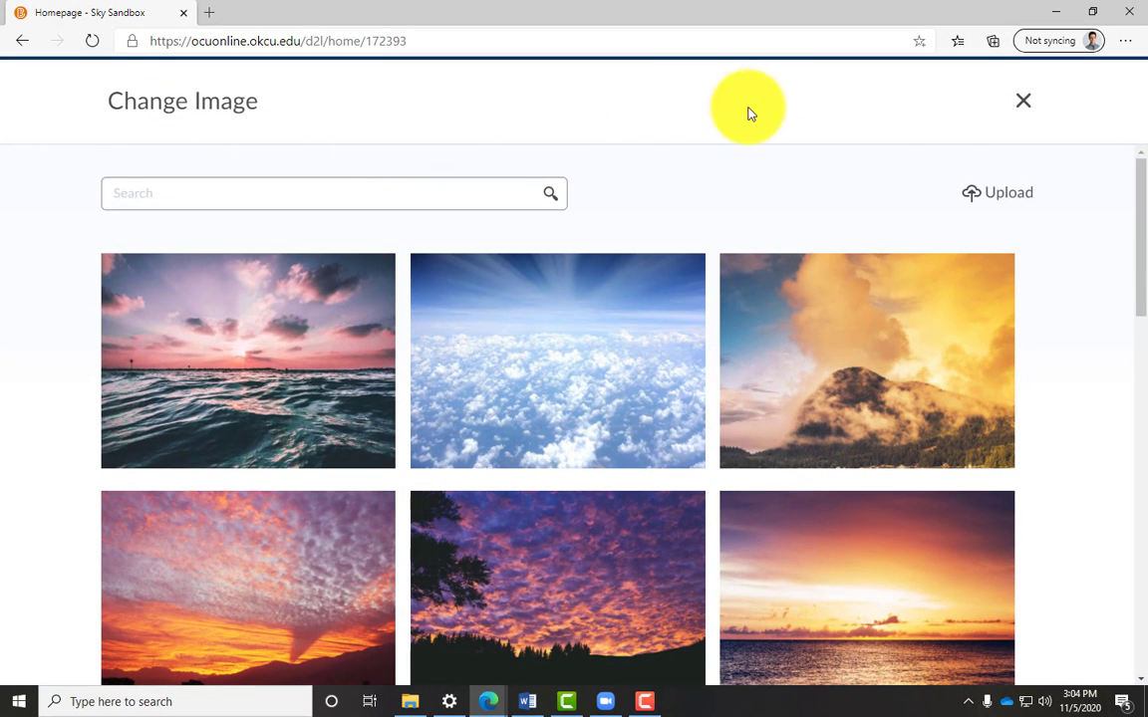
left_click(977, 194)
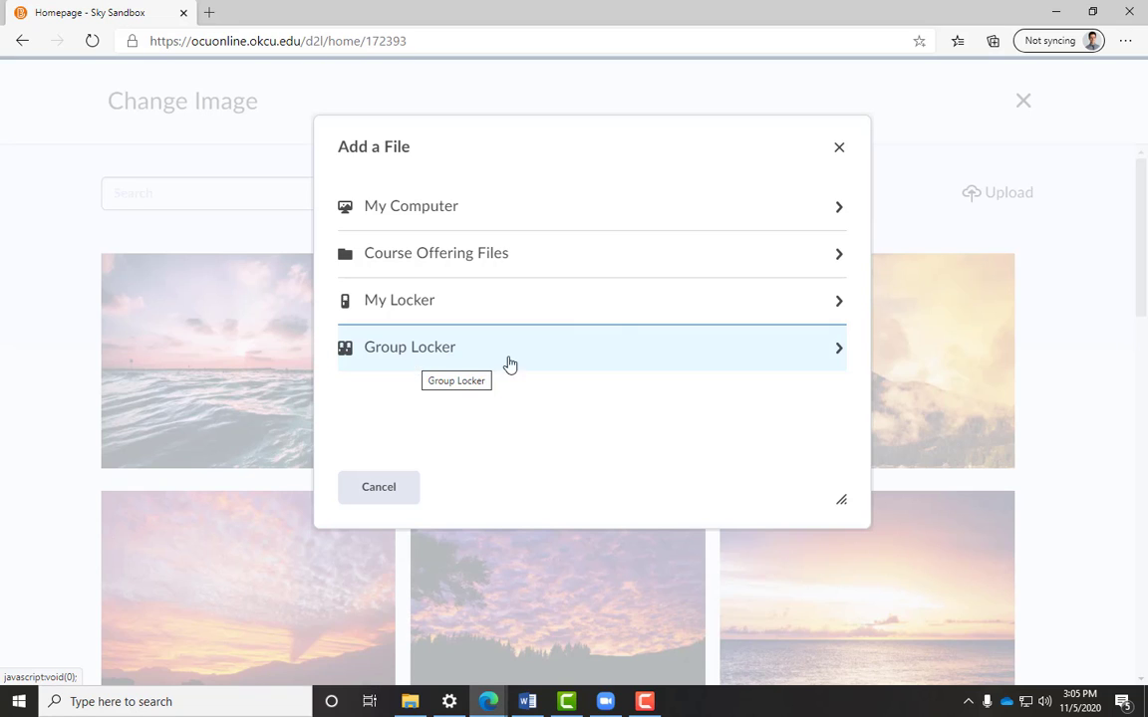
left_click(717, 210)
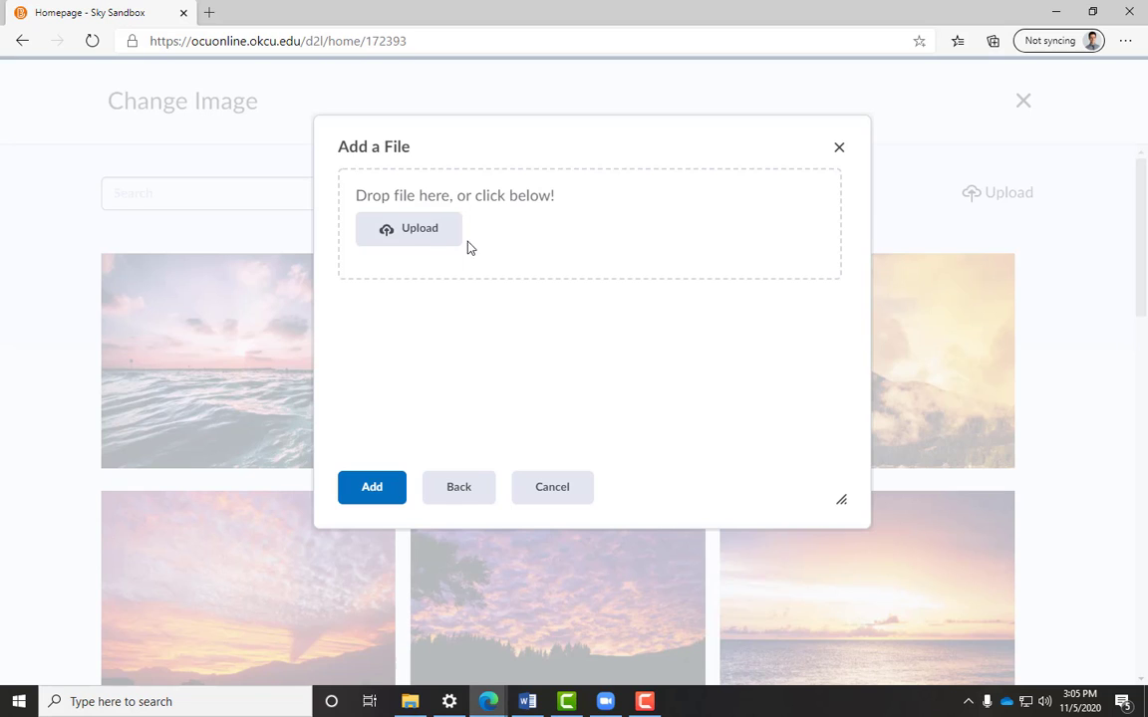
- Upload King Under the Mountain from the Pictures folder and add it as the banner image
left_click(422, 234)
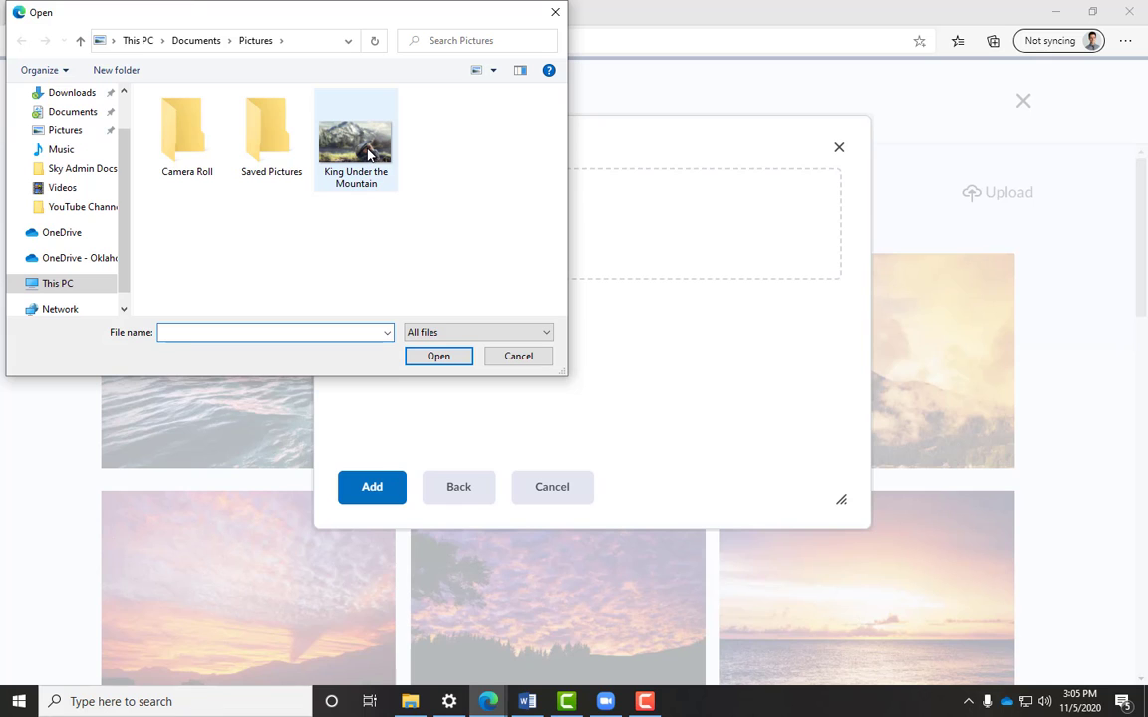
left_click(335, 140)
left_click(438, 358)
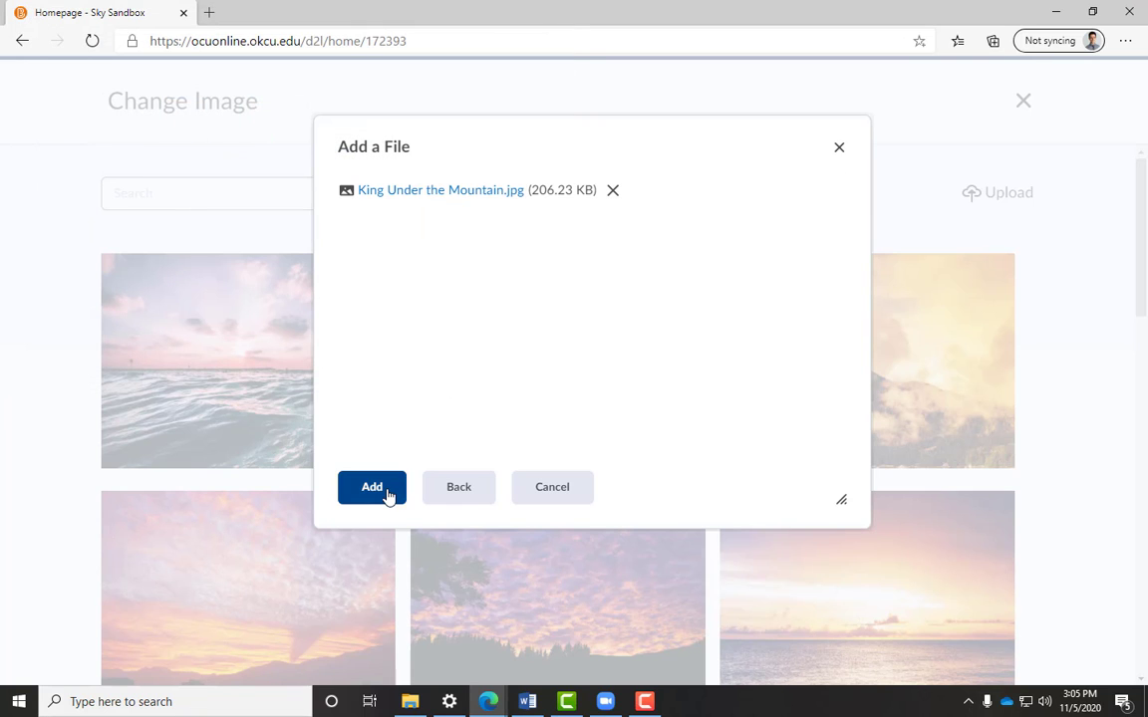
left_click(388, 497)
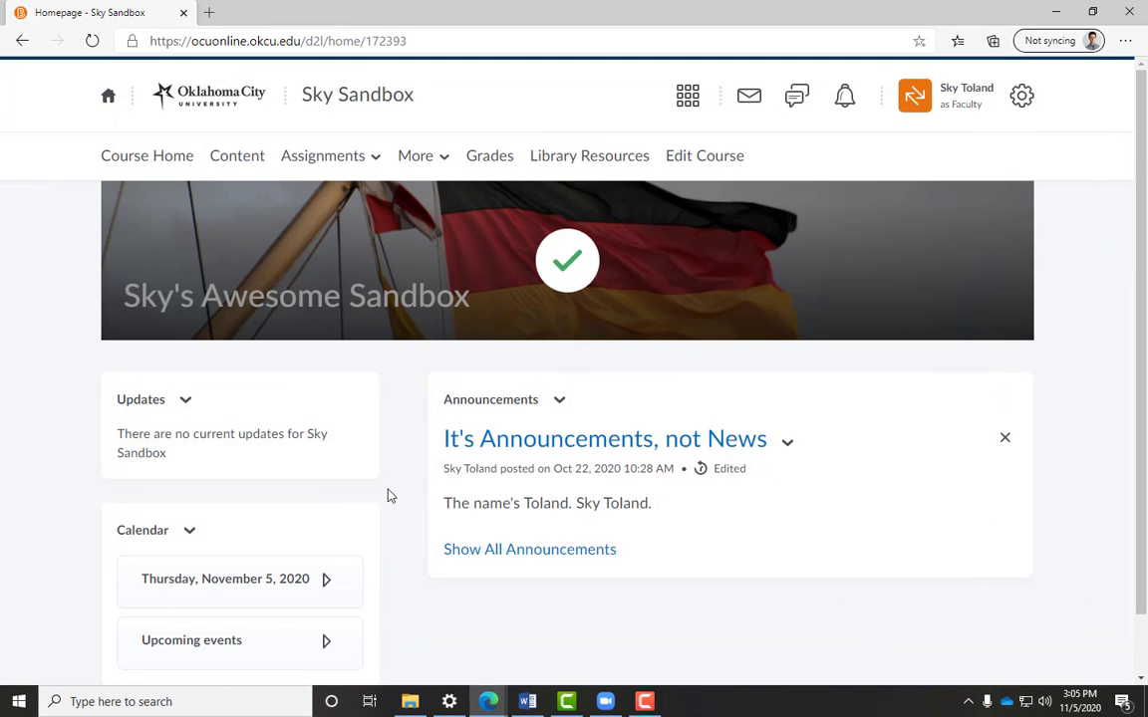
- Customize the banner text to read Sky's Just Okay Sandbox and save it
mouse_move(494, 297)
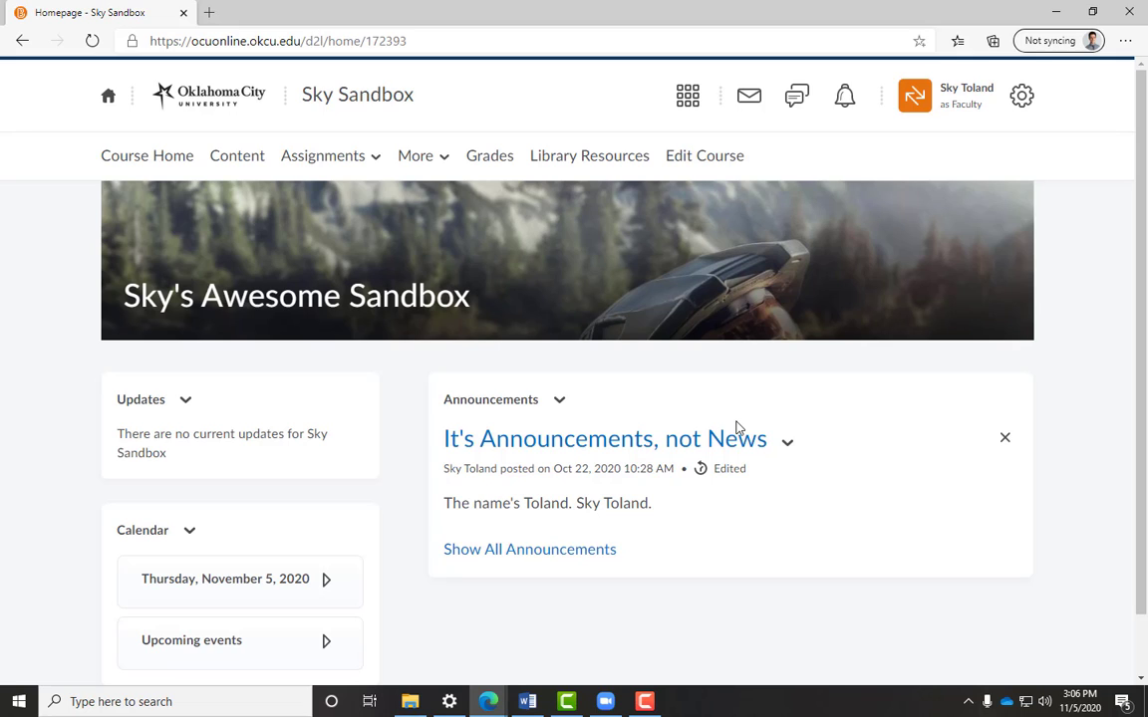
mouse_move(840, 284)
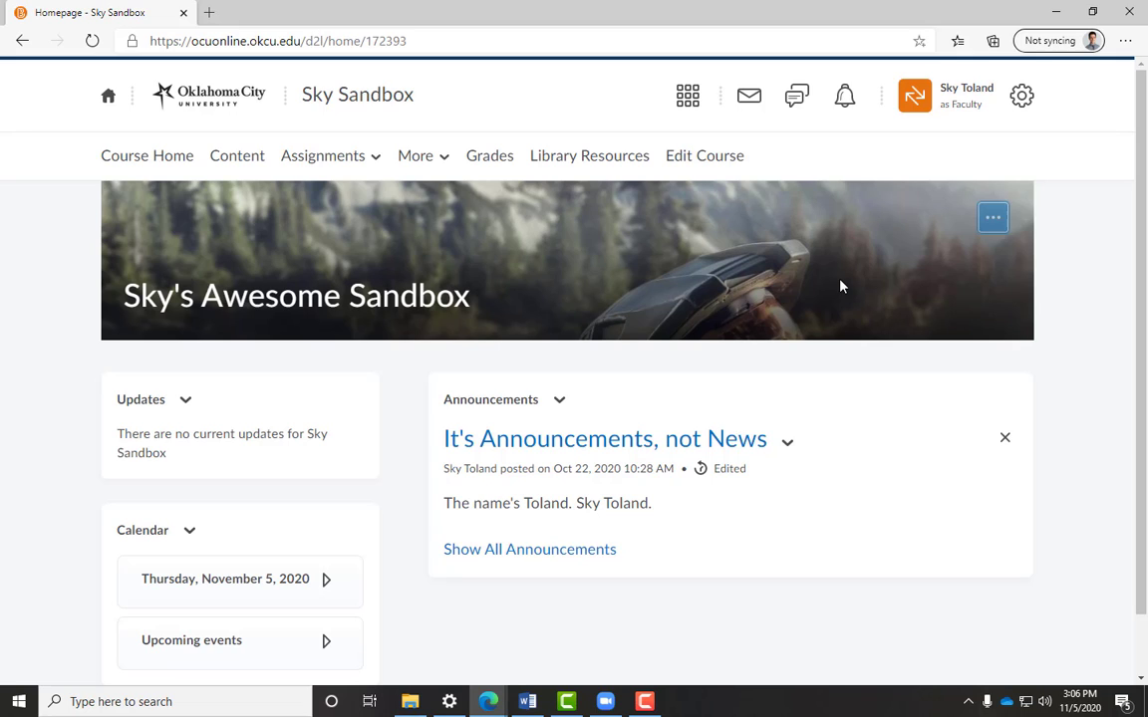
left_click(1002, 222)
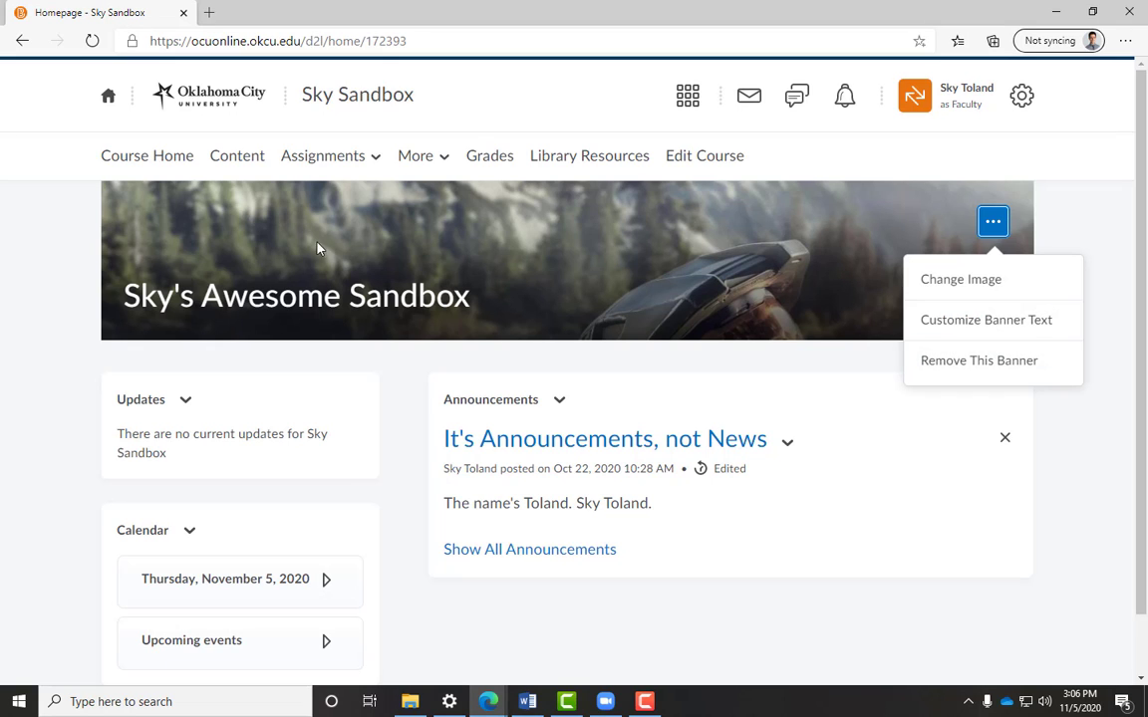
left_click(915, 319)
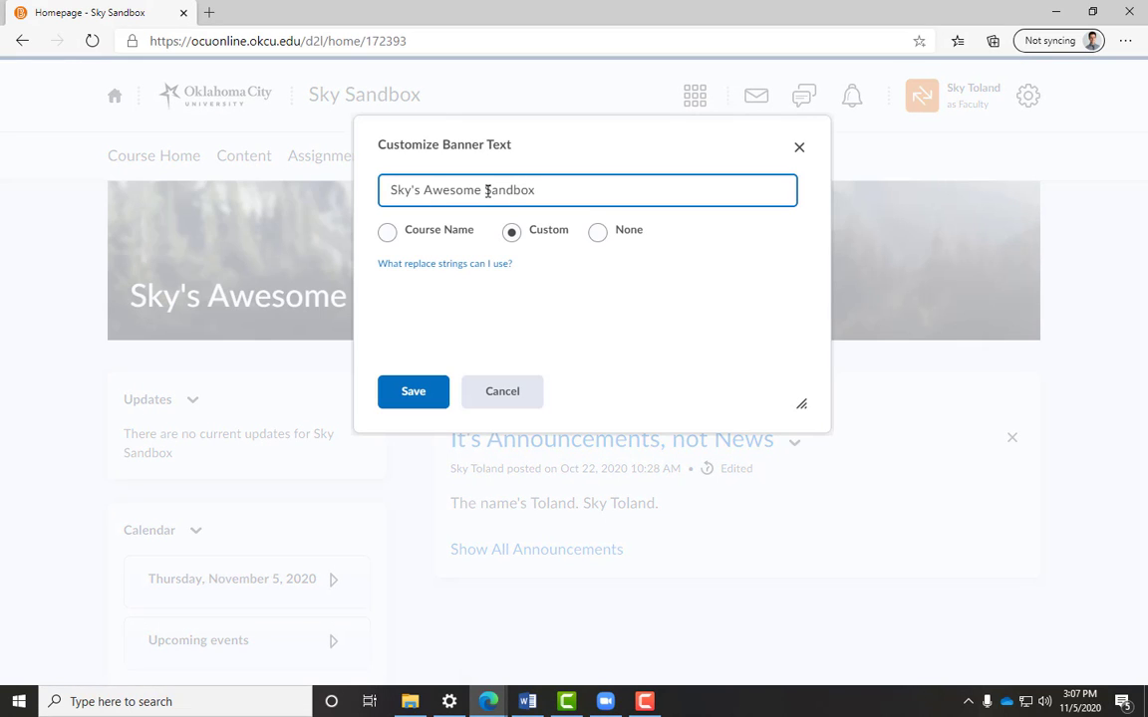
left_click_drag(485, 189, 426, 189)
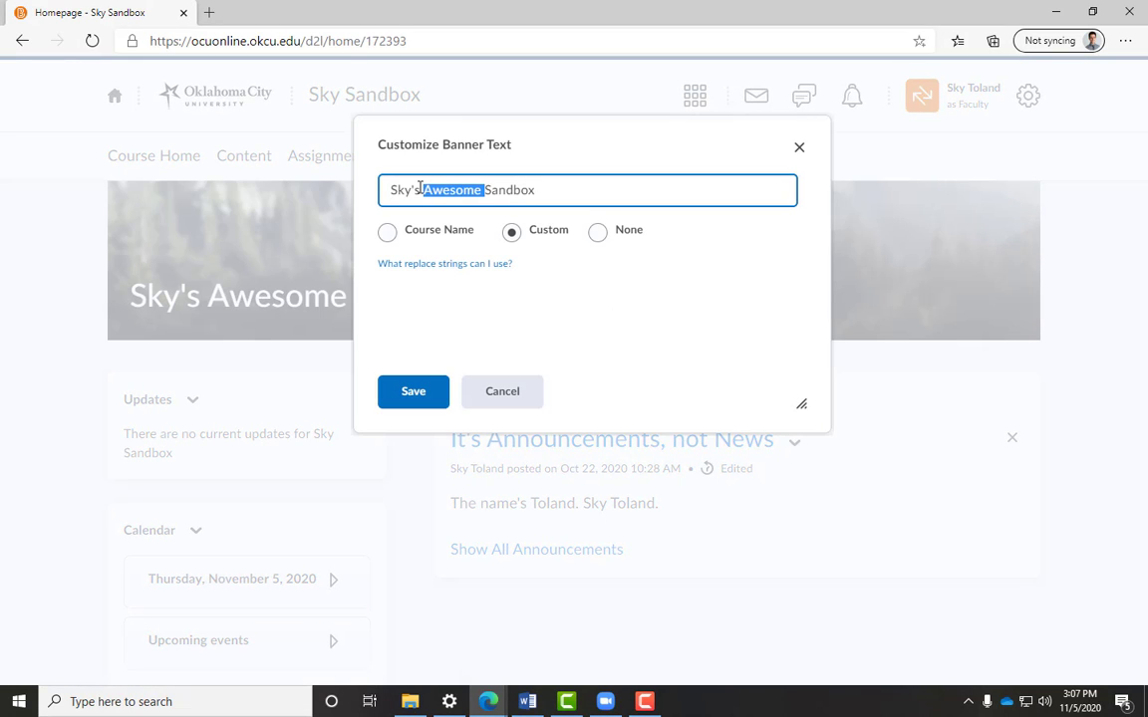
type("Just Okay")
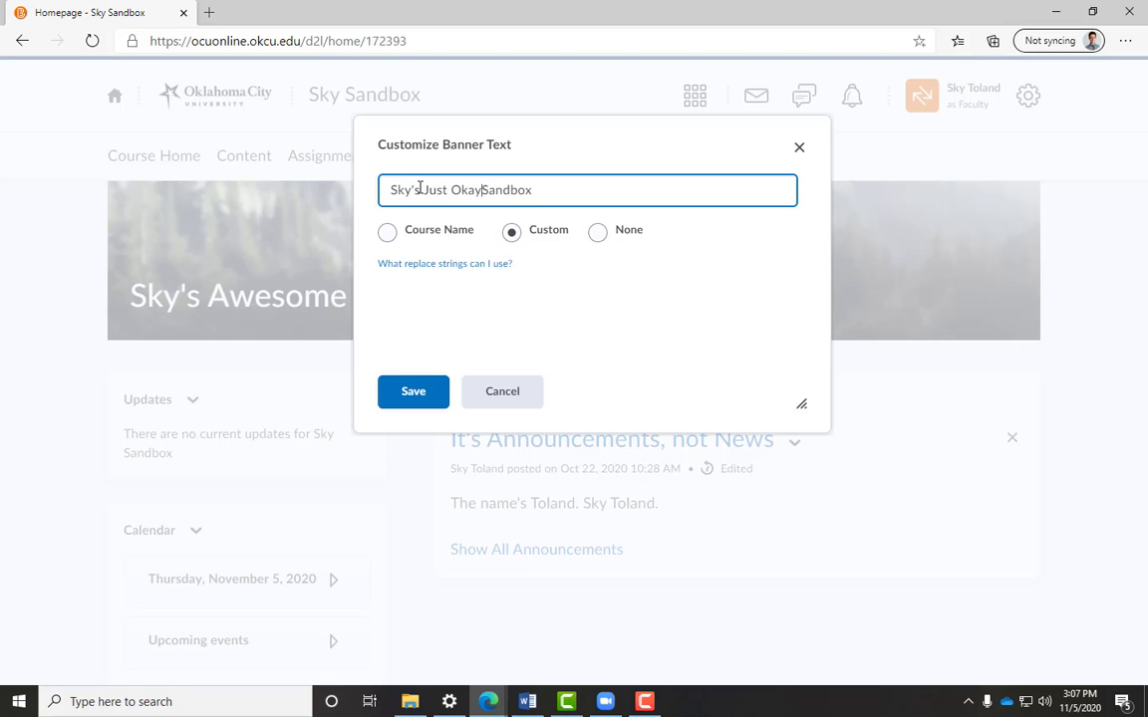
left_click(393, 405)
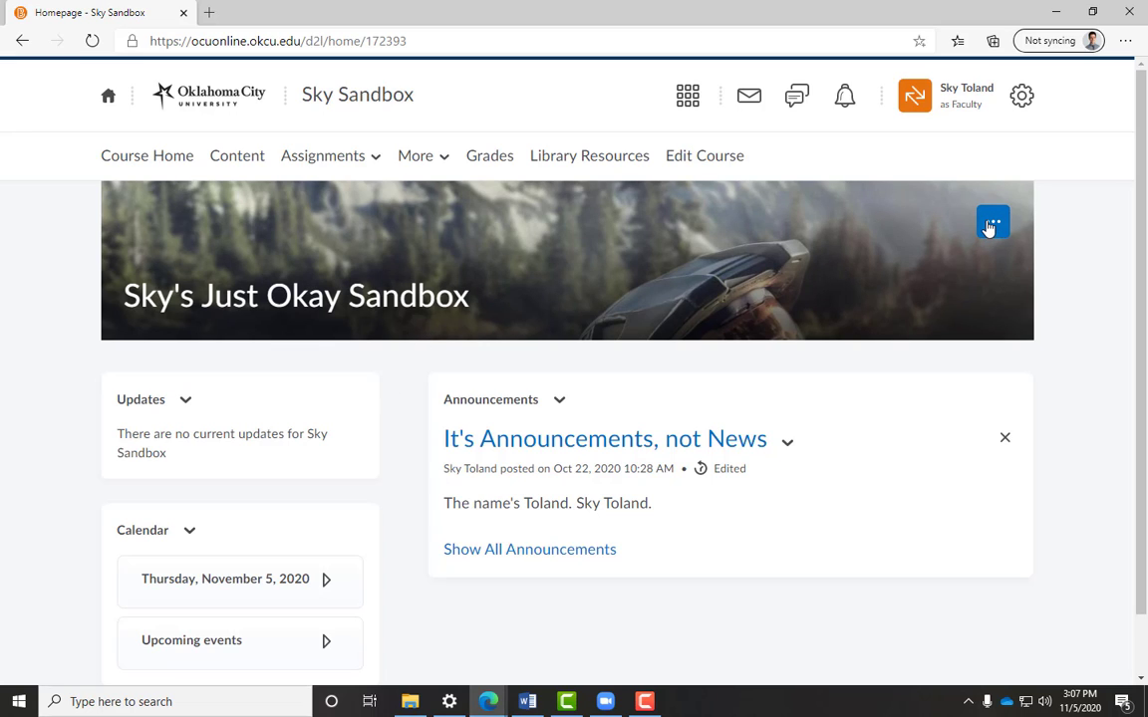
- Remove the course homepage banner
left_click(991, 224)
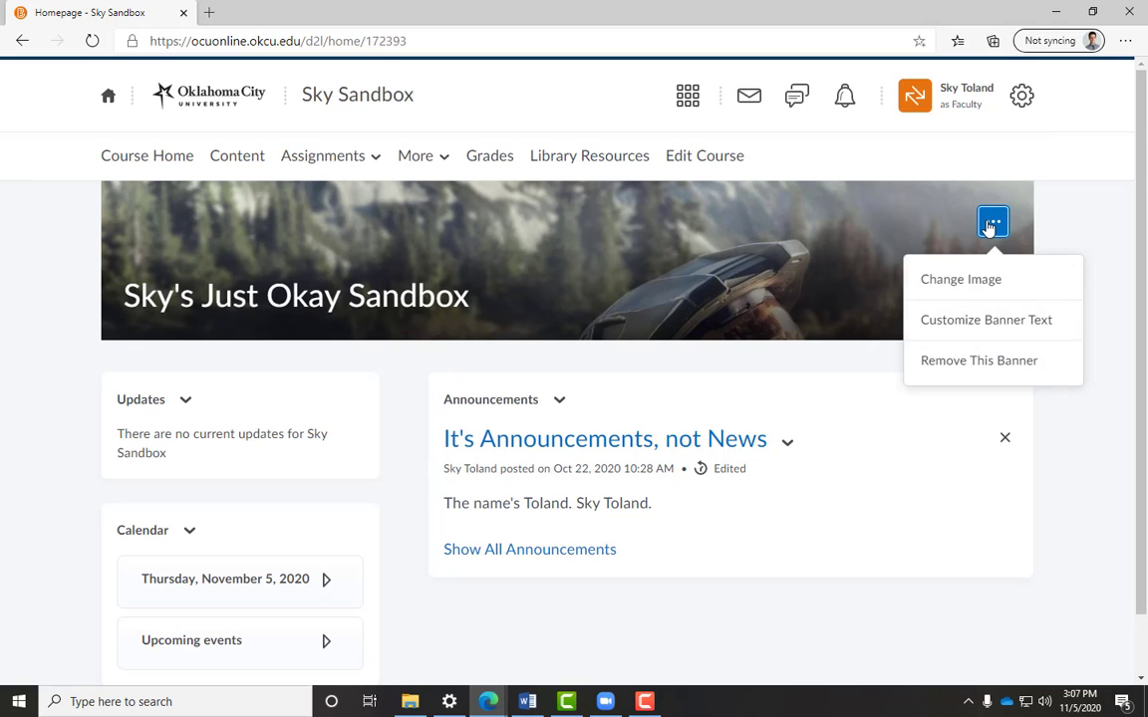
left_click(966, 366)
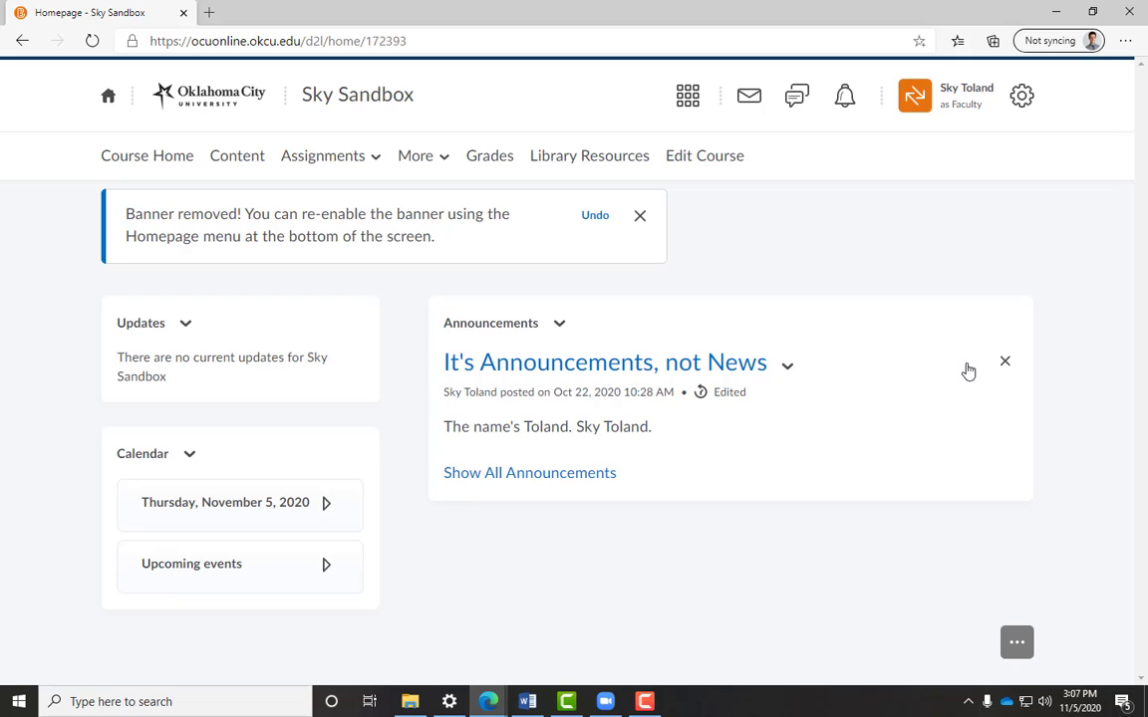
left_click(593, 221)
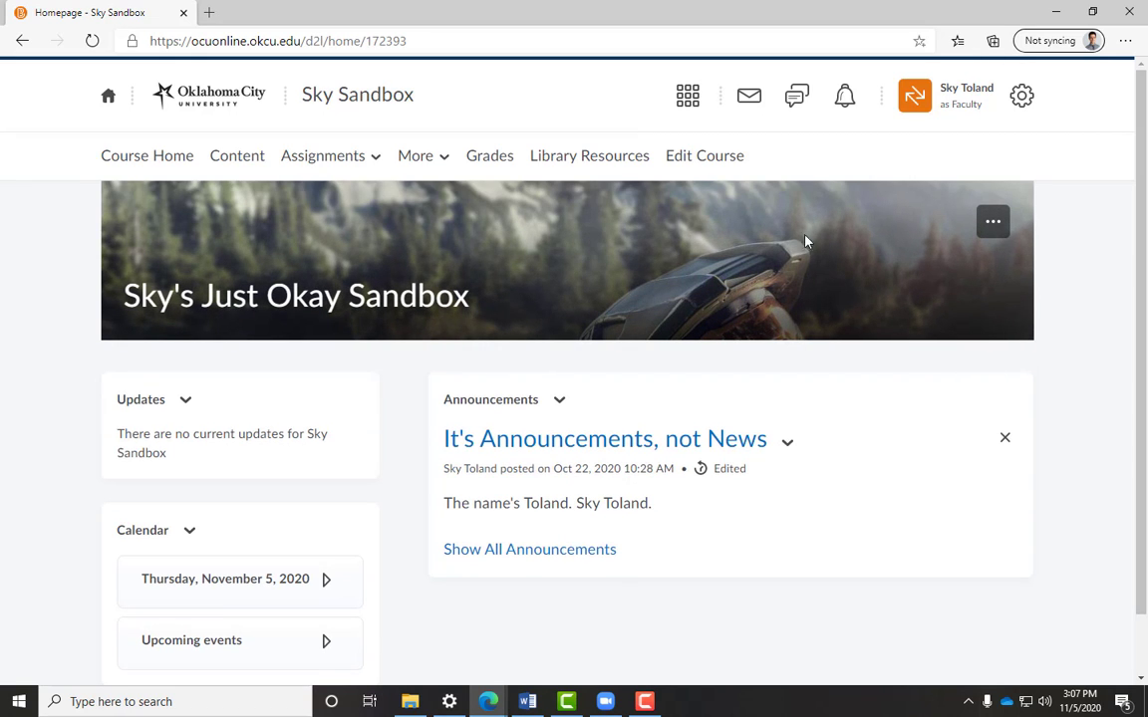
left_click(994, 221)
left_click(934, 362)
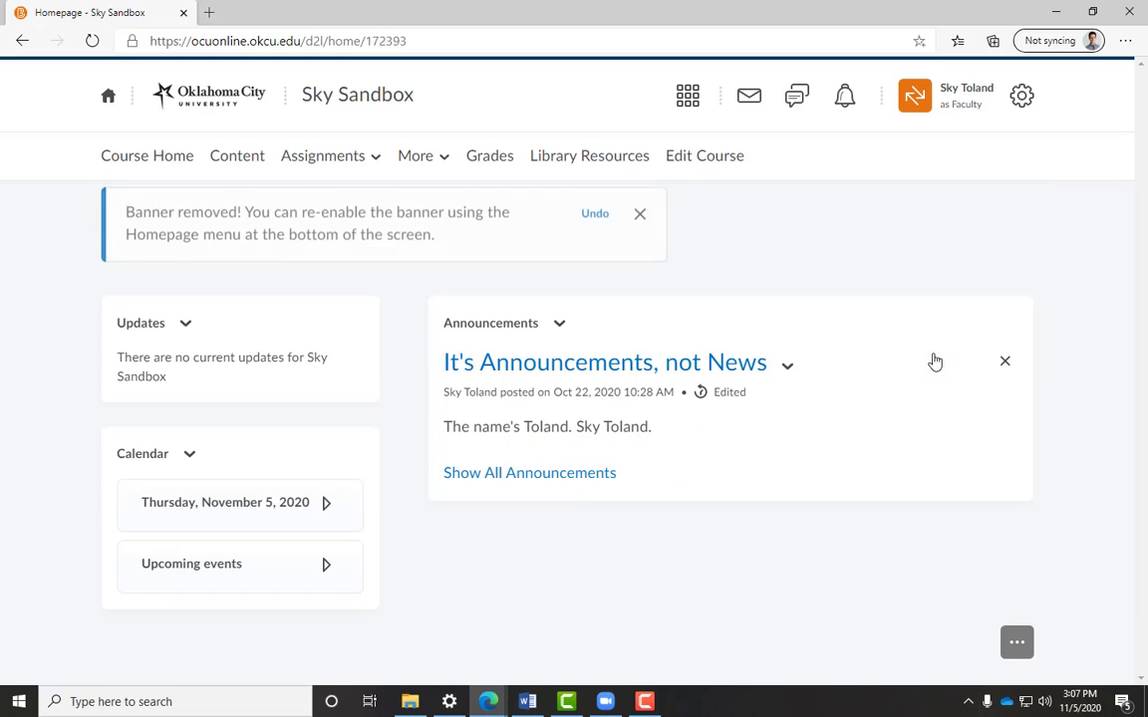
- Replace the course image in Course Offering Information with King Under the Mountain.jpg uploaded from My Computer
left_click(643, 217)
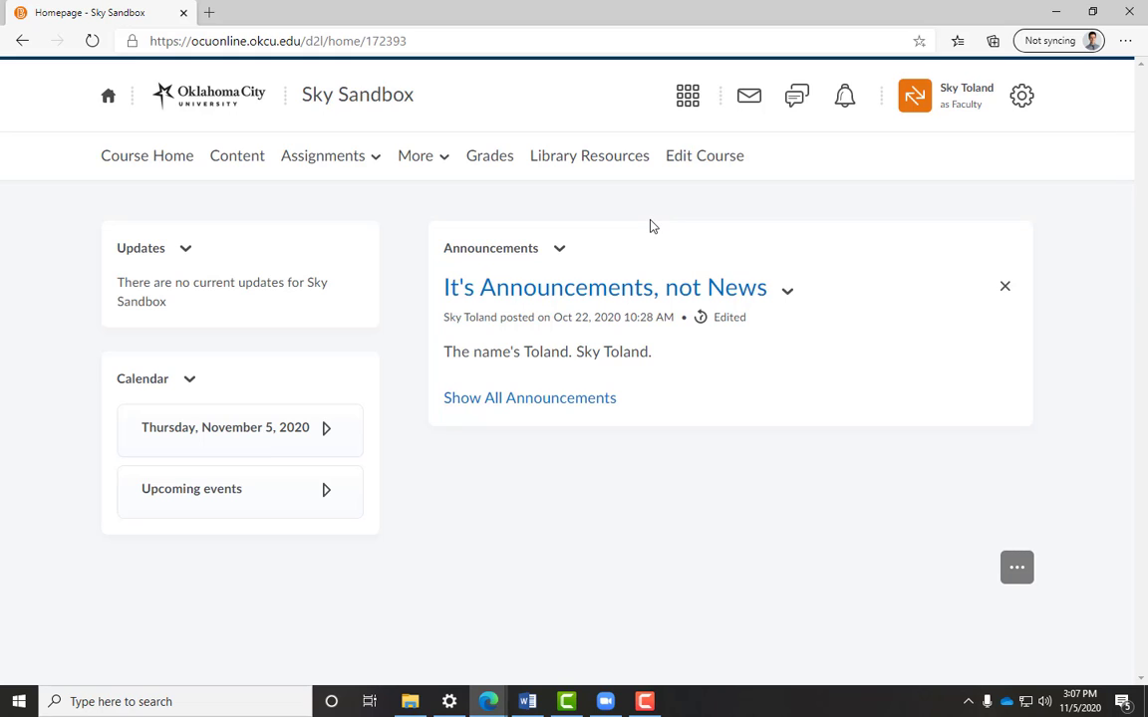
left_click(734, 164)
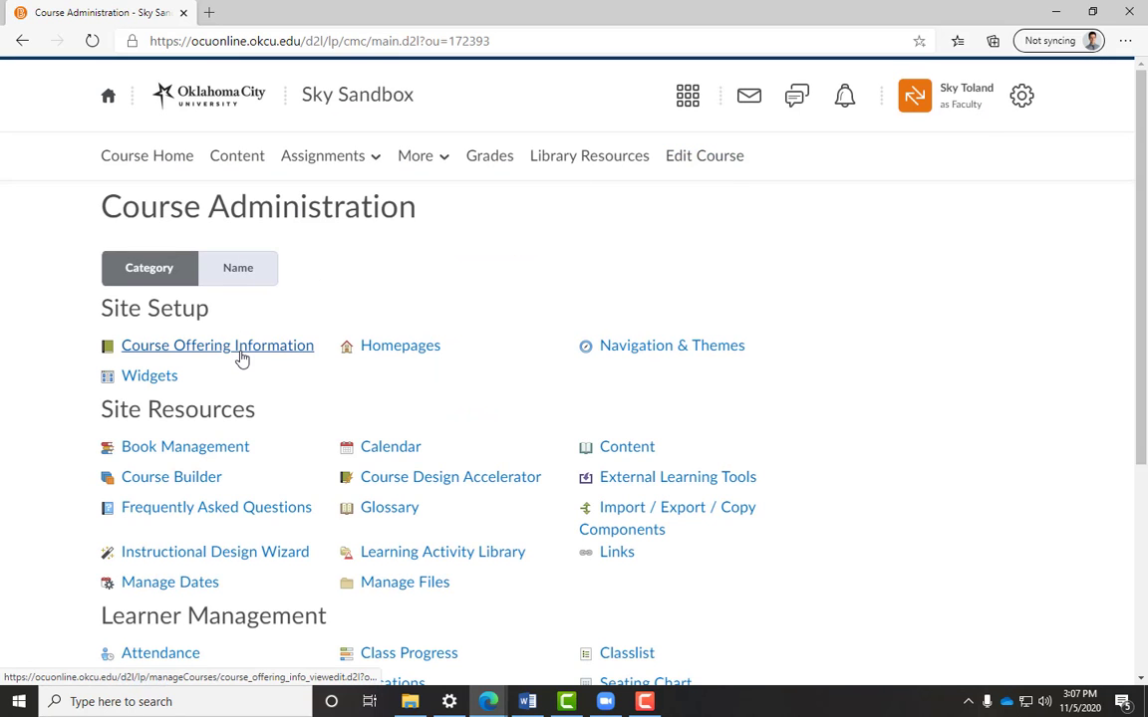
left_click(240, 348)
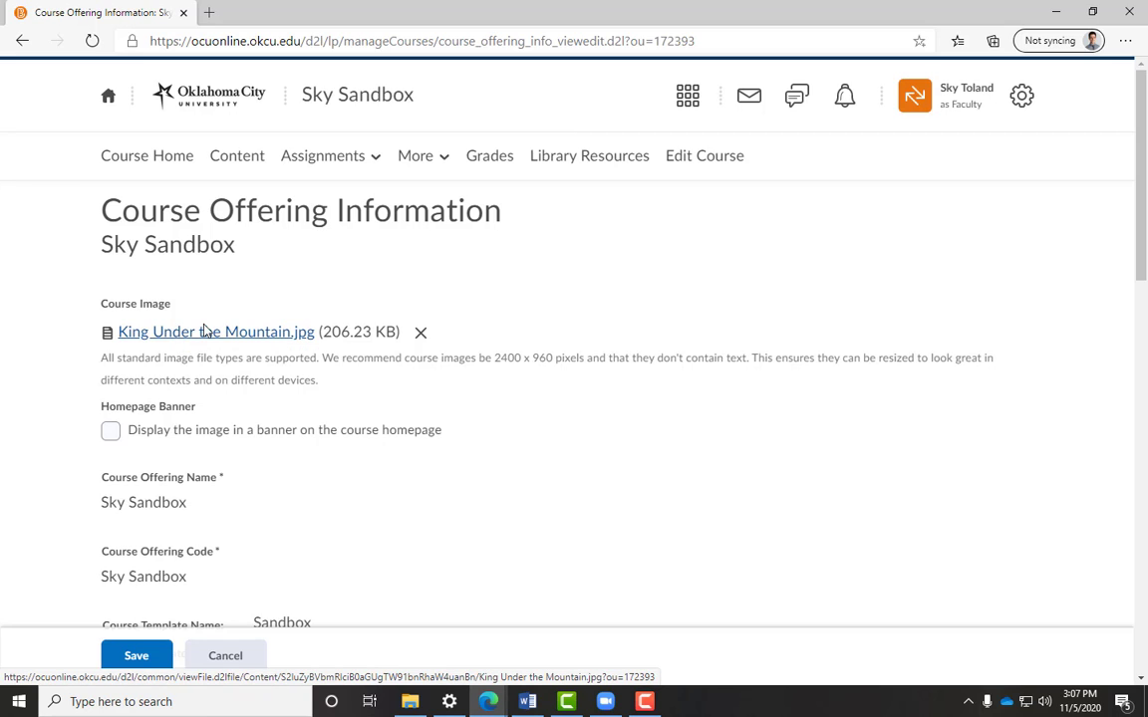
left_click(422, 335)
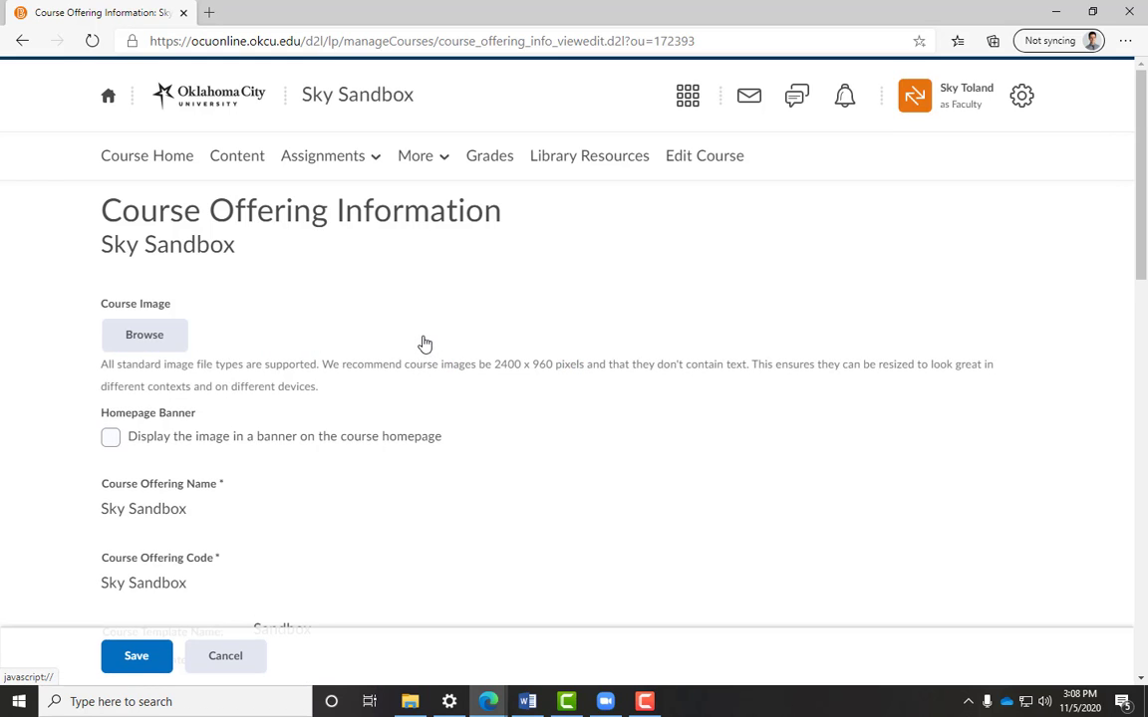
left_click(108, 334)
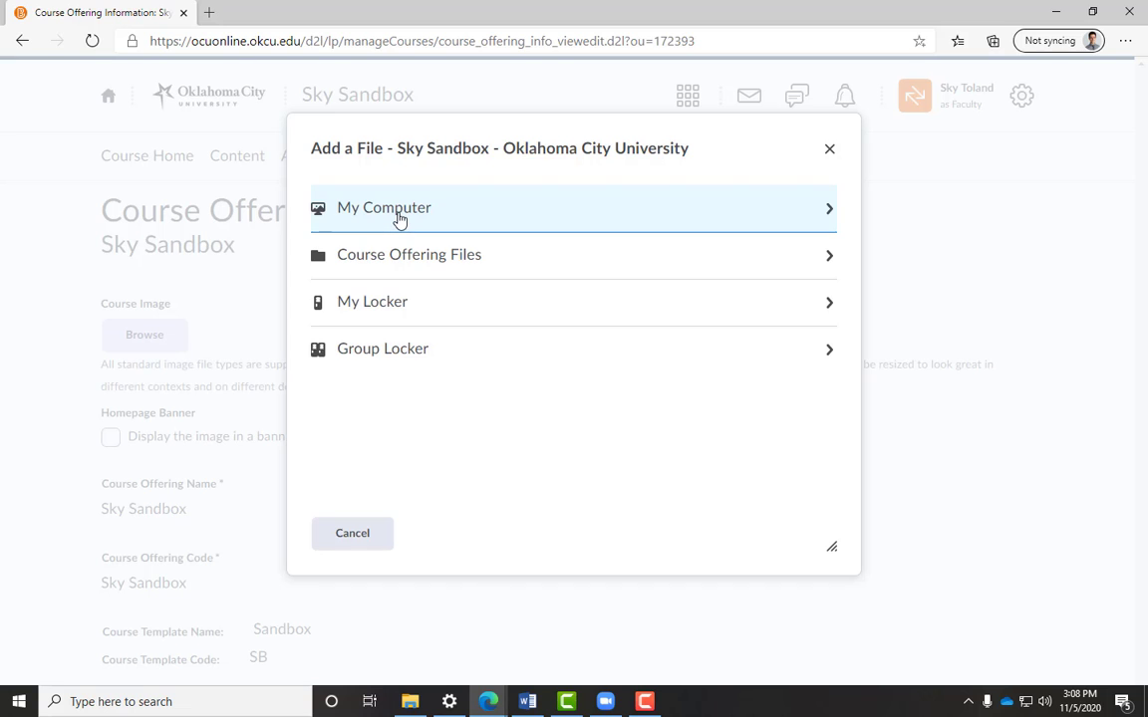
left_click(399, 220)
left_click(398, 224)
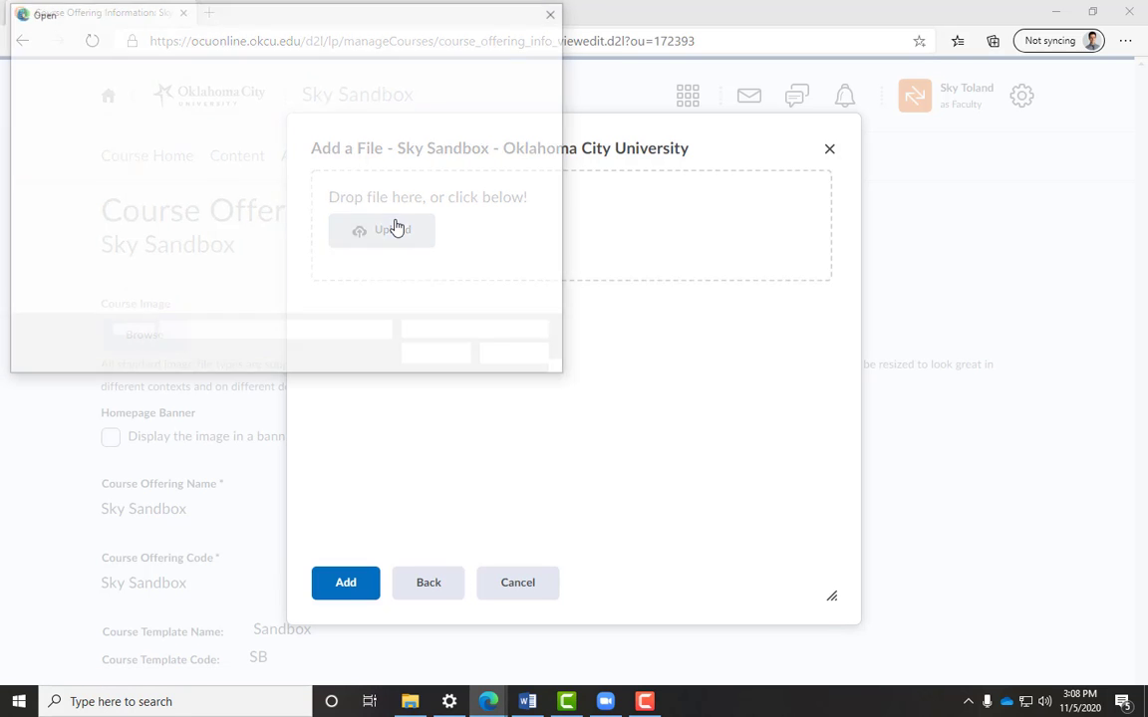
left_click(346, 182)
left_click(439, 356)
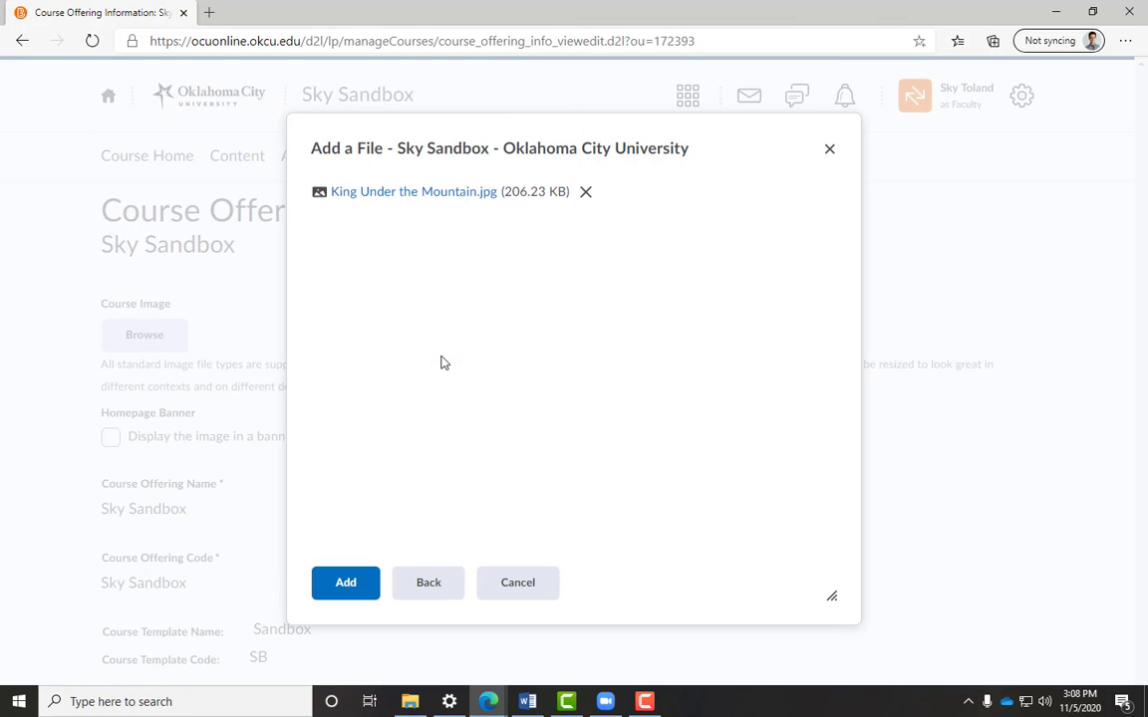
left_click(332, 593)
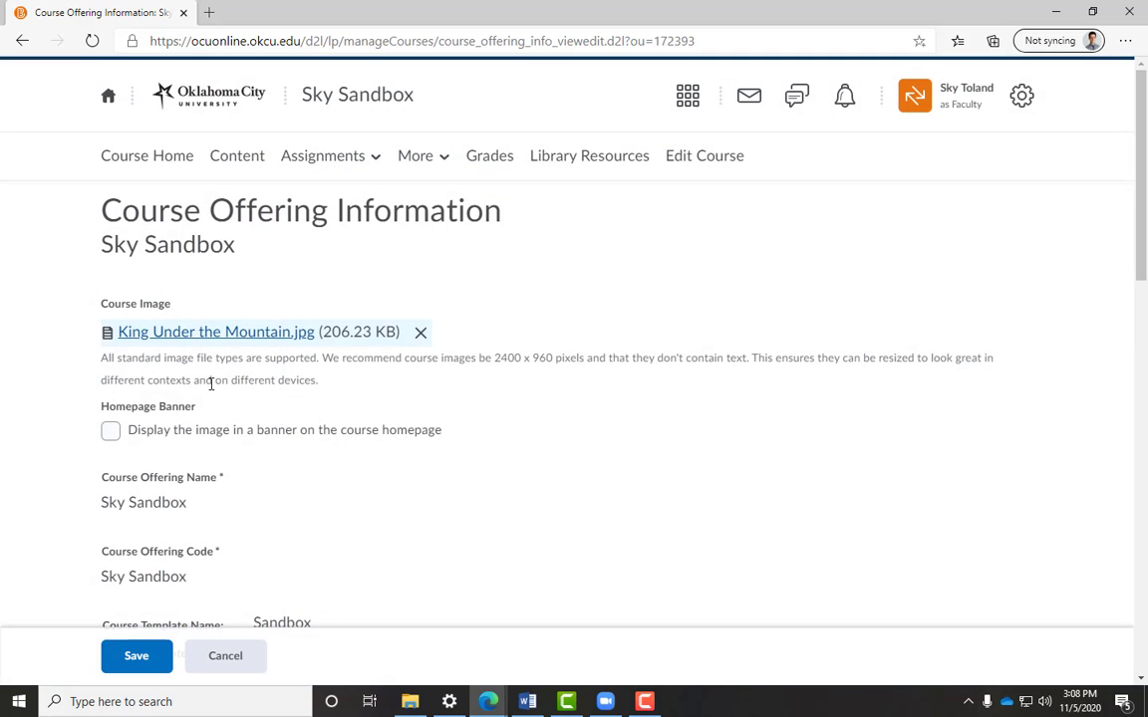
- Enable displaying the course image as a banner on the course homepage and save
left_click(109, 433)
left_click(127, 652)
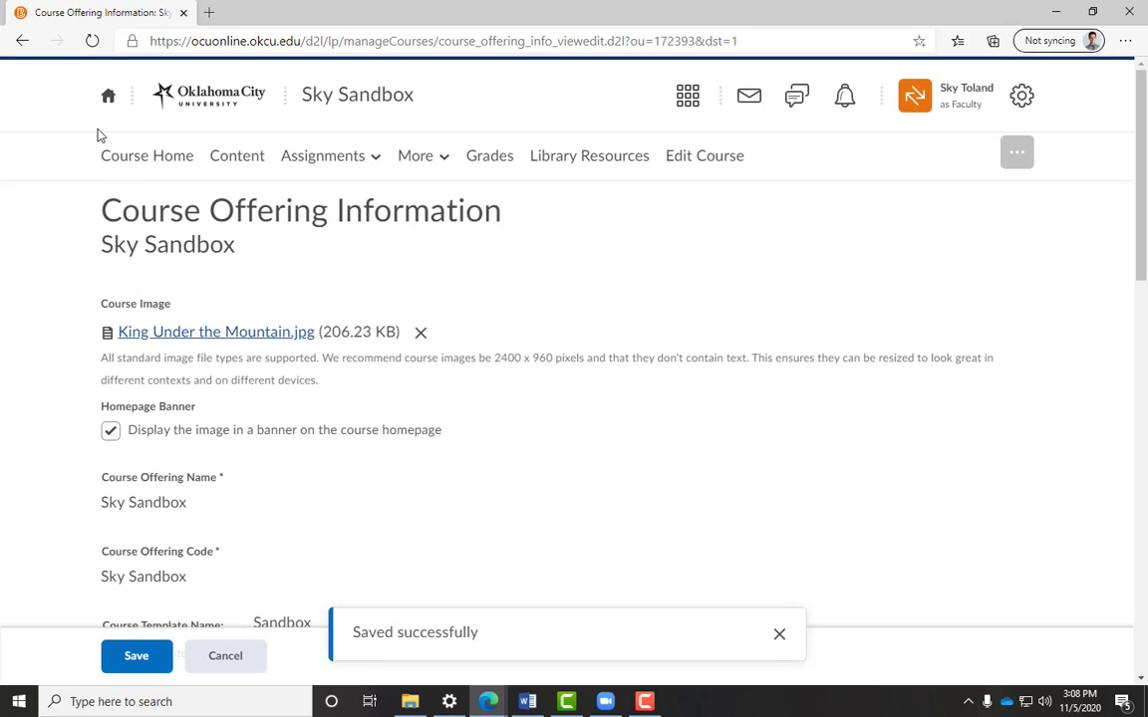
- Remove the banner from the course homepage and dismiss the removal notice
left_click(126, 158)
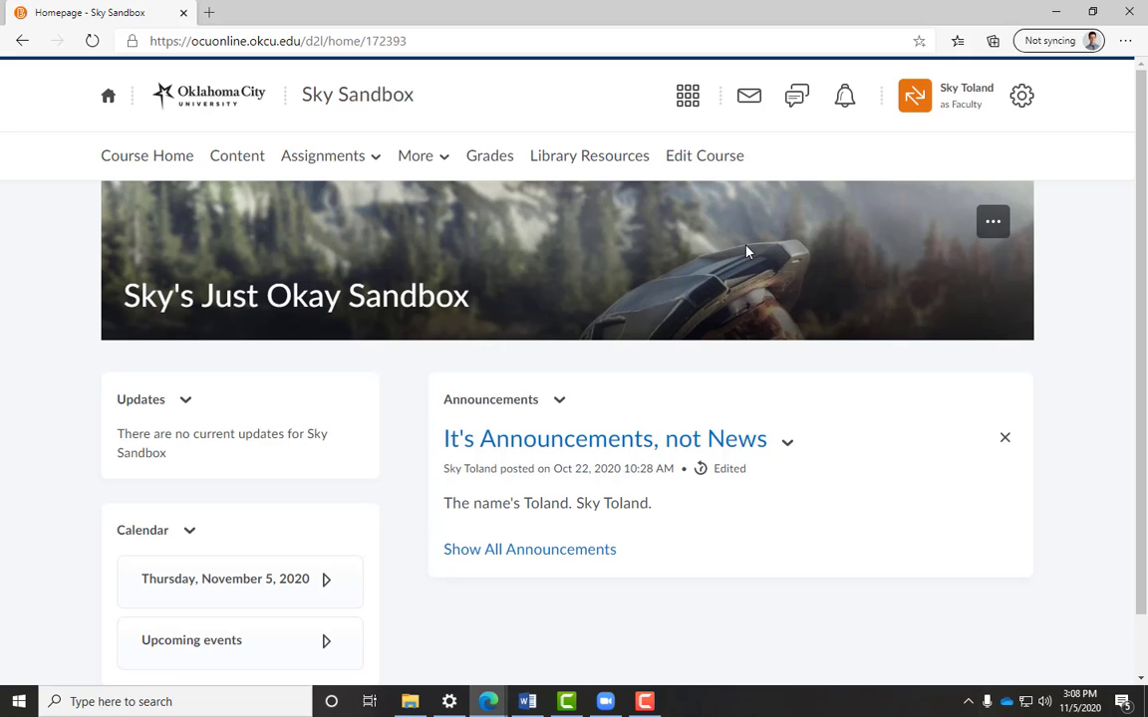
left_click(993, 221)
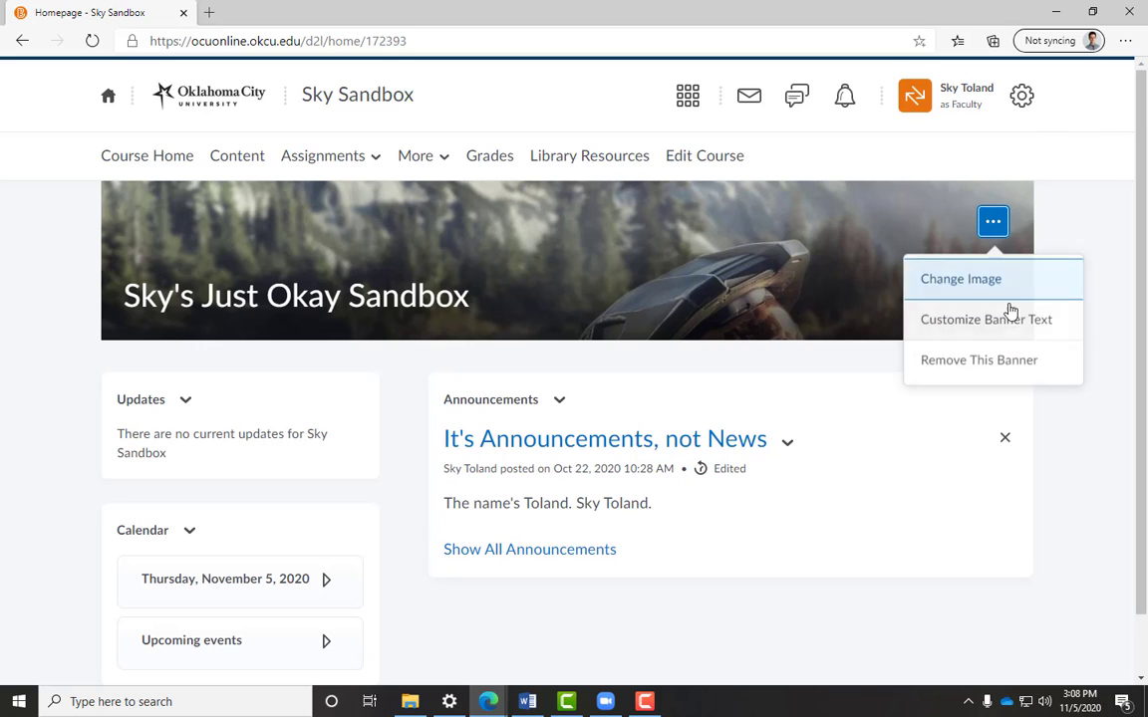
left_click(999, 364)
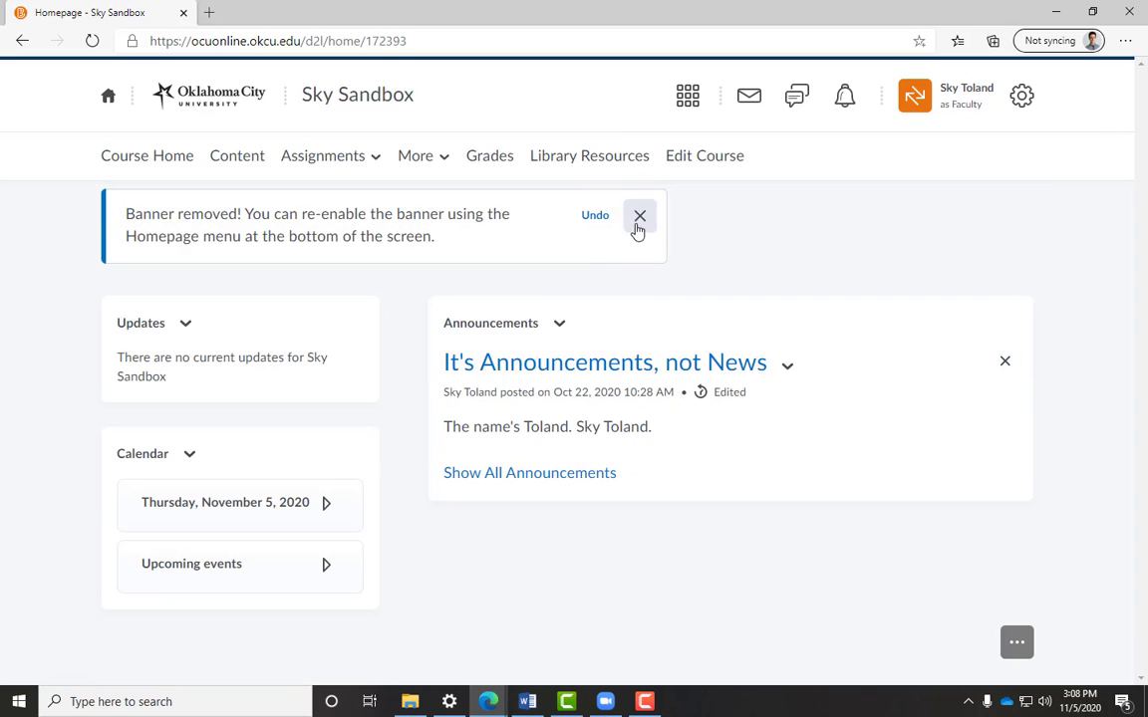
left_click(637, 223)
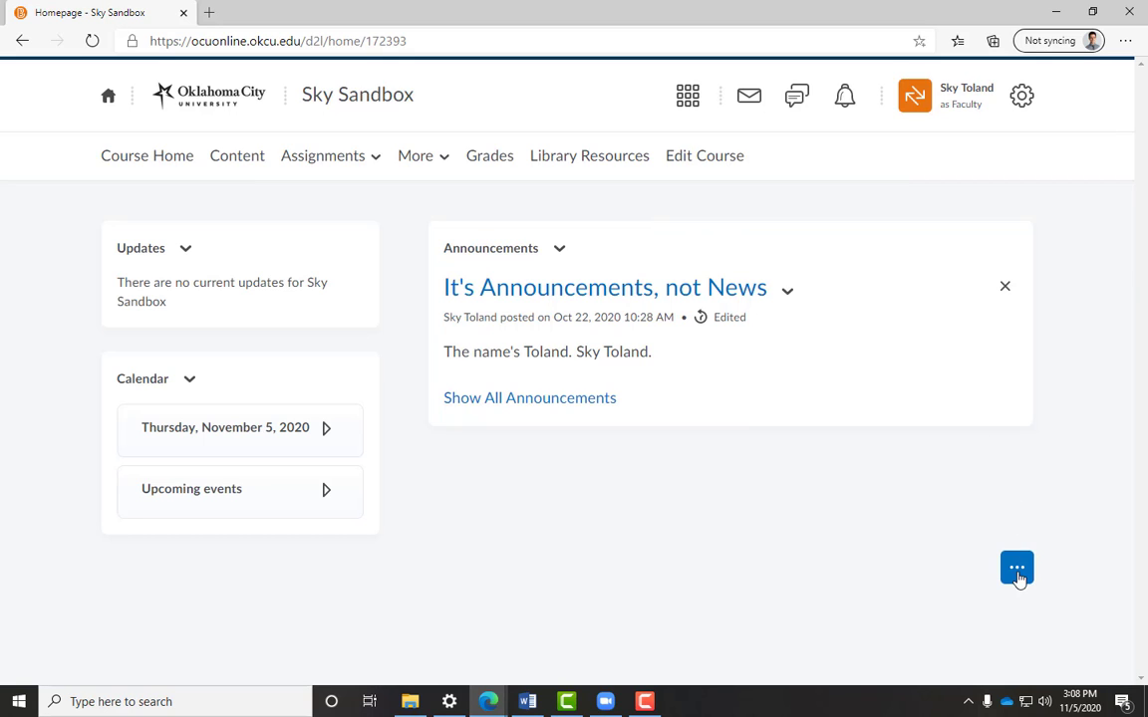
- Set Content-Only Course Home Page as the active homepage through Manage Homepages
left_click(1019, 576)
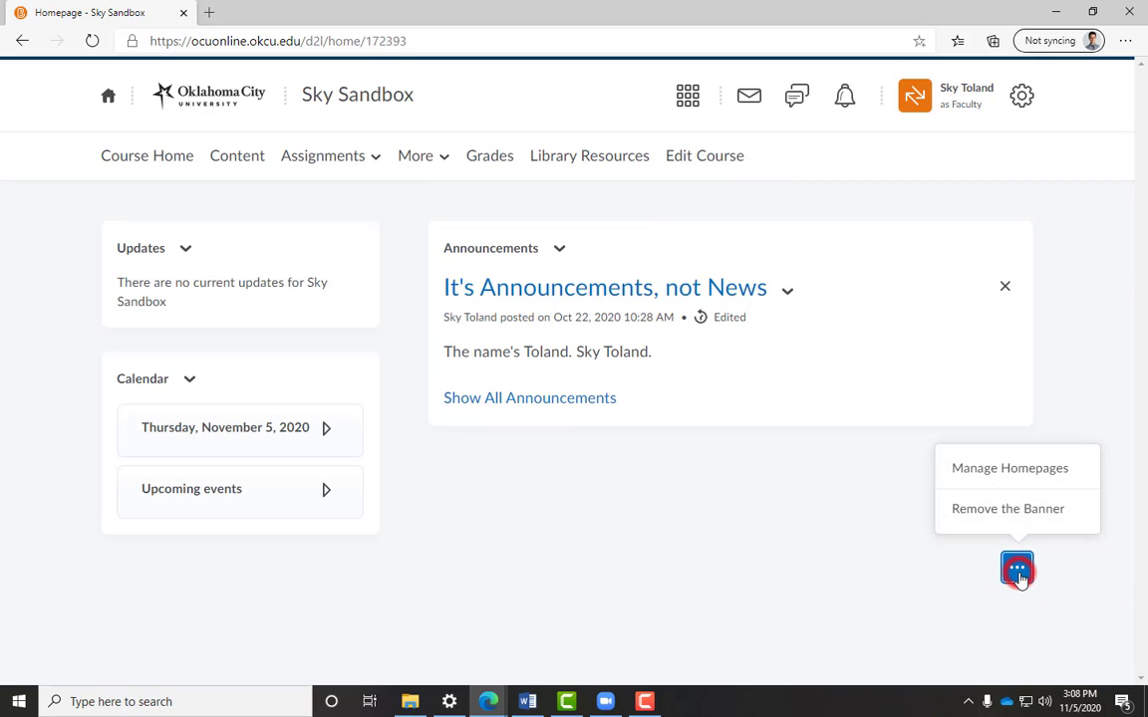
left_click(1012, 481)
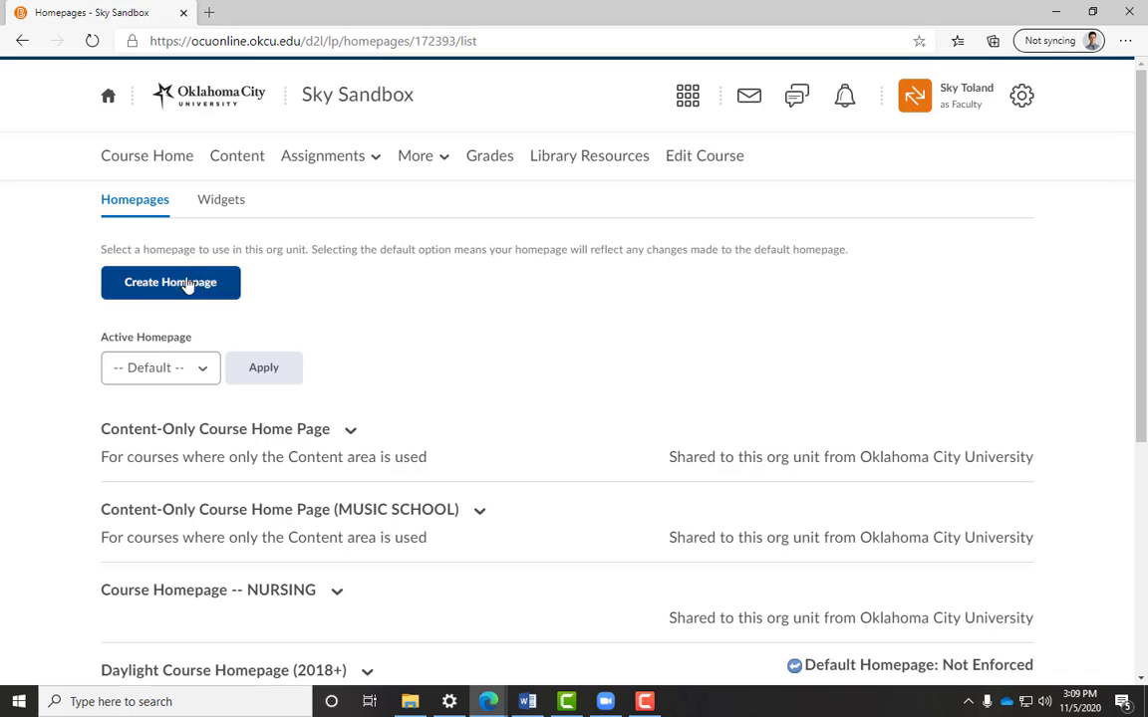
left_click(187, 370)
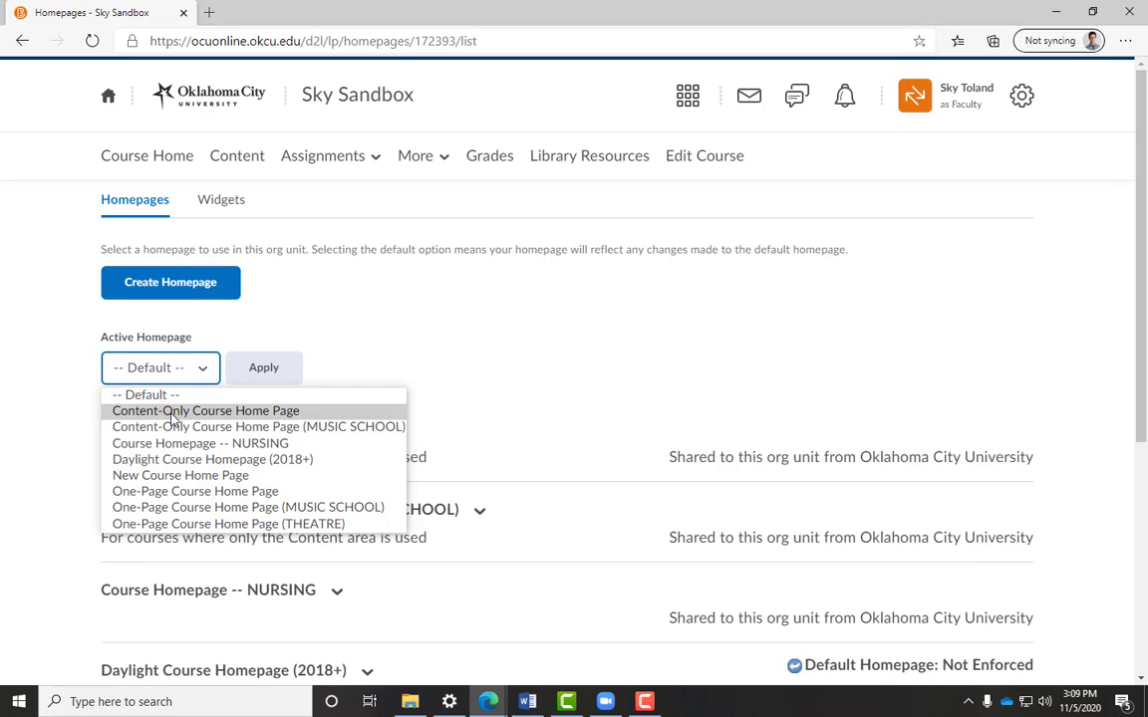
left_click(171, 412)
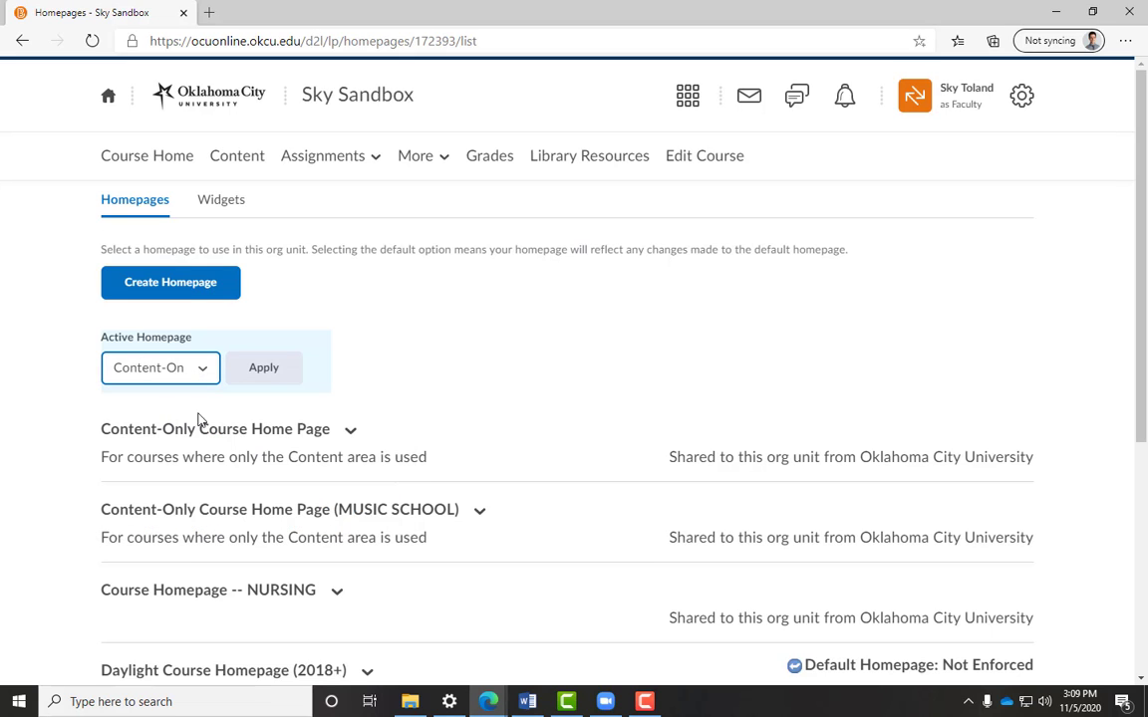
left_click(267, 370)
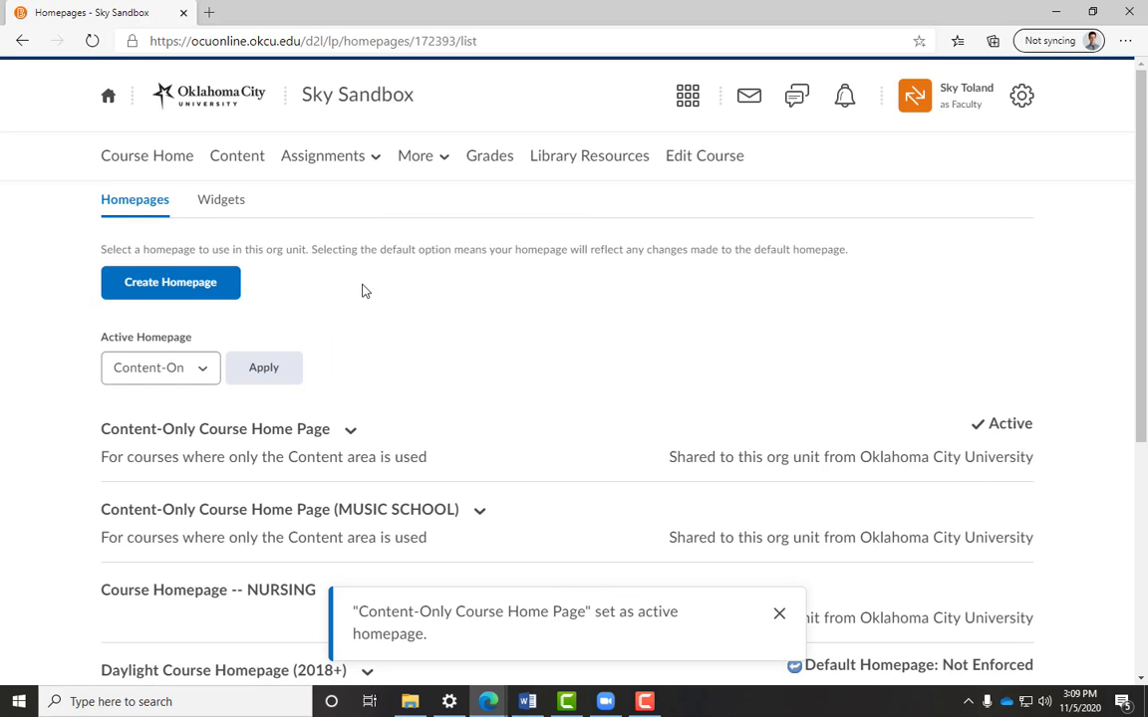
- Re-enable the homepage banner option in Course Offering Information and save it
left_click(143, 160)
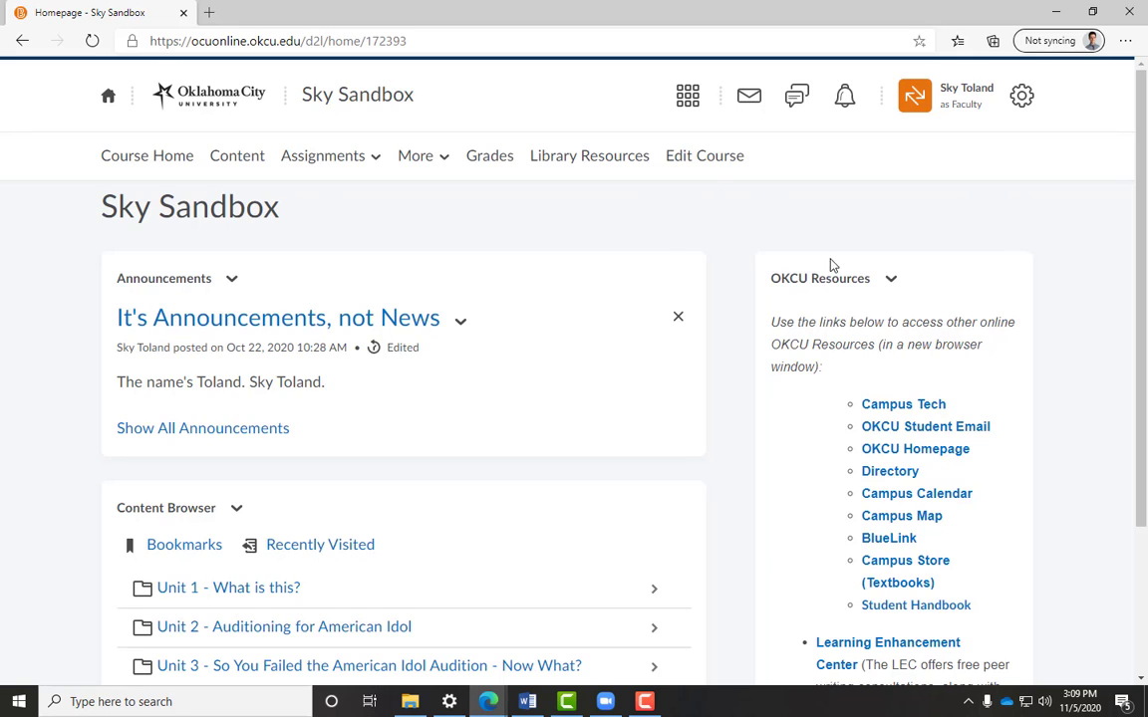
left_click(711, 165)
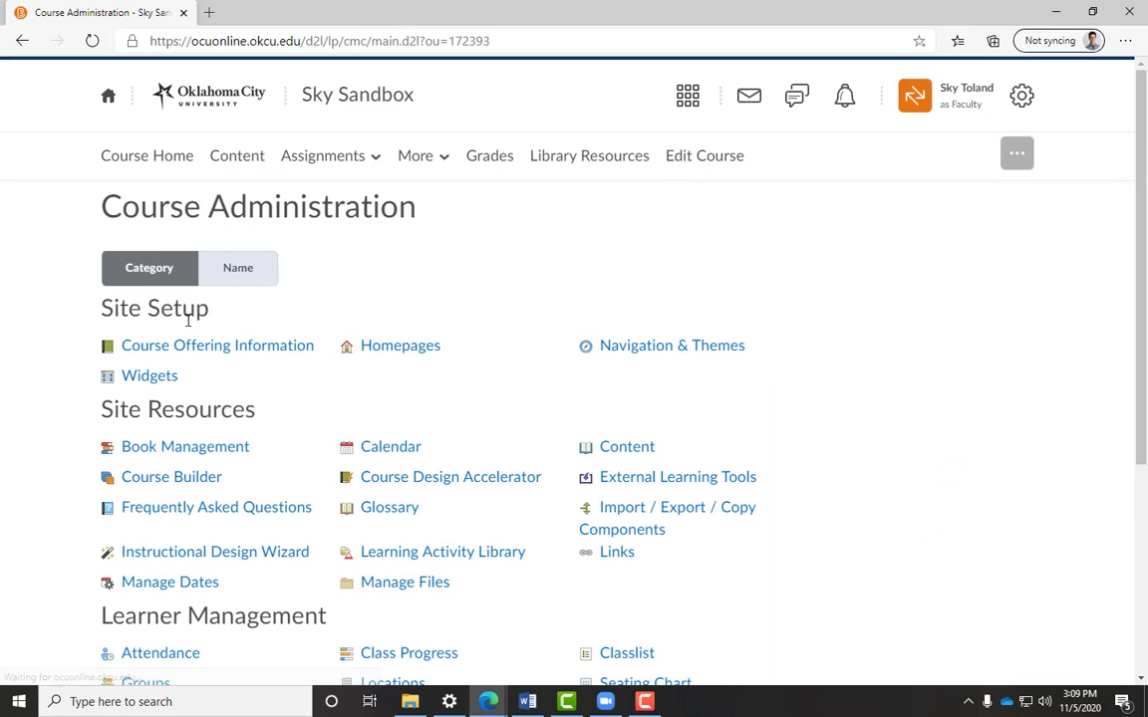
left_click(143, 348)
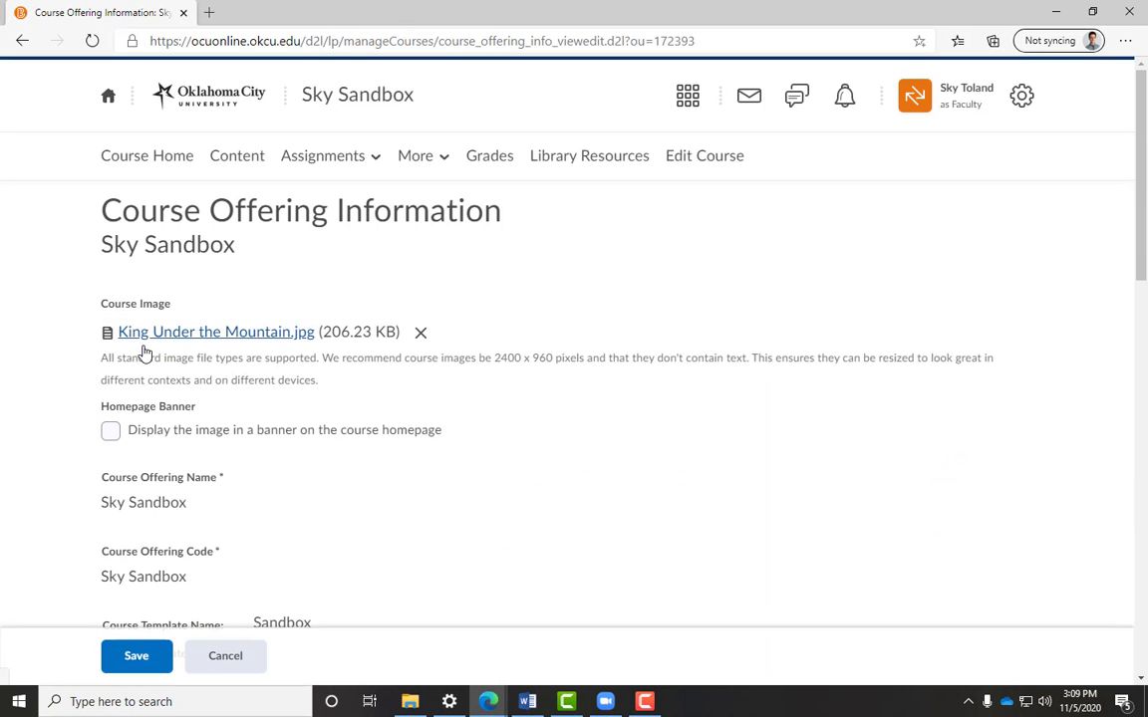
left_click(110, 432)
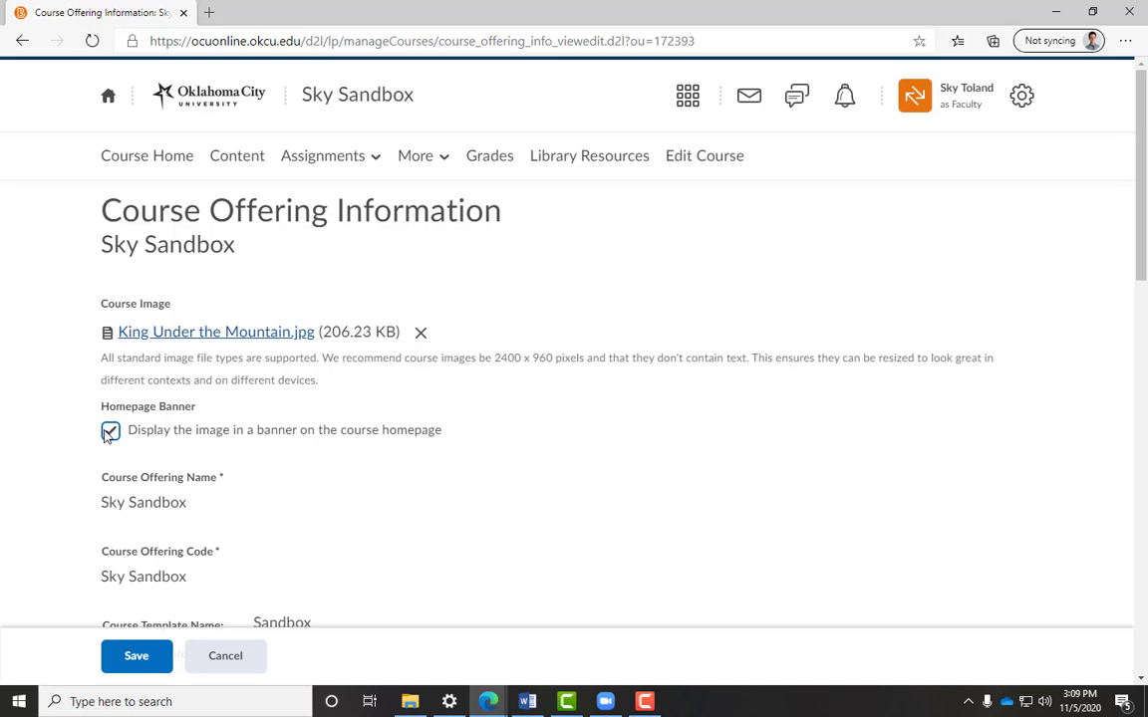
left_click(163, 653)
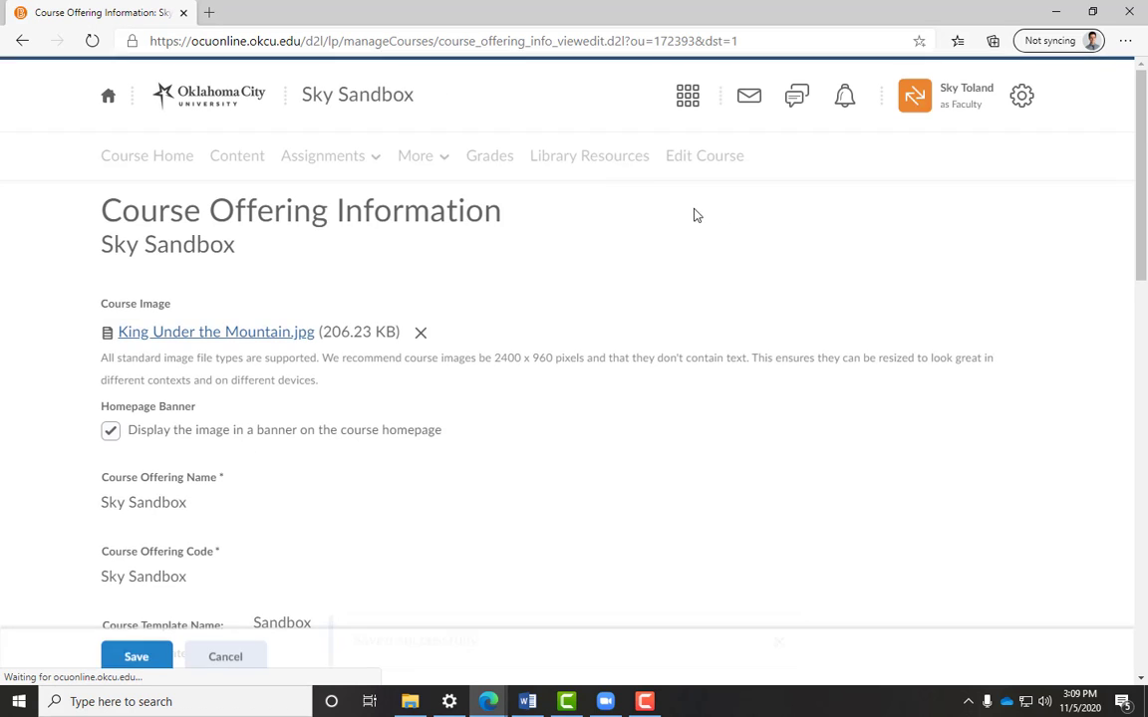
- Return to the course homepage and open the banner's options menu
left_click(128, 160)
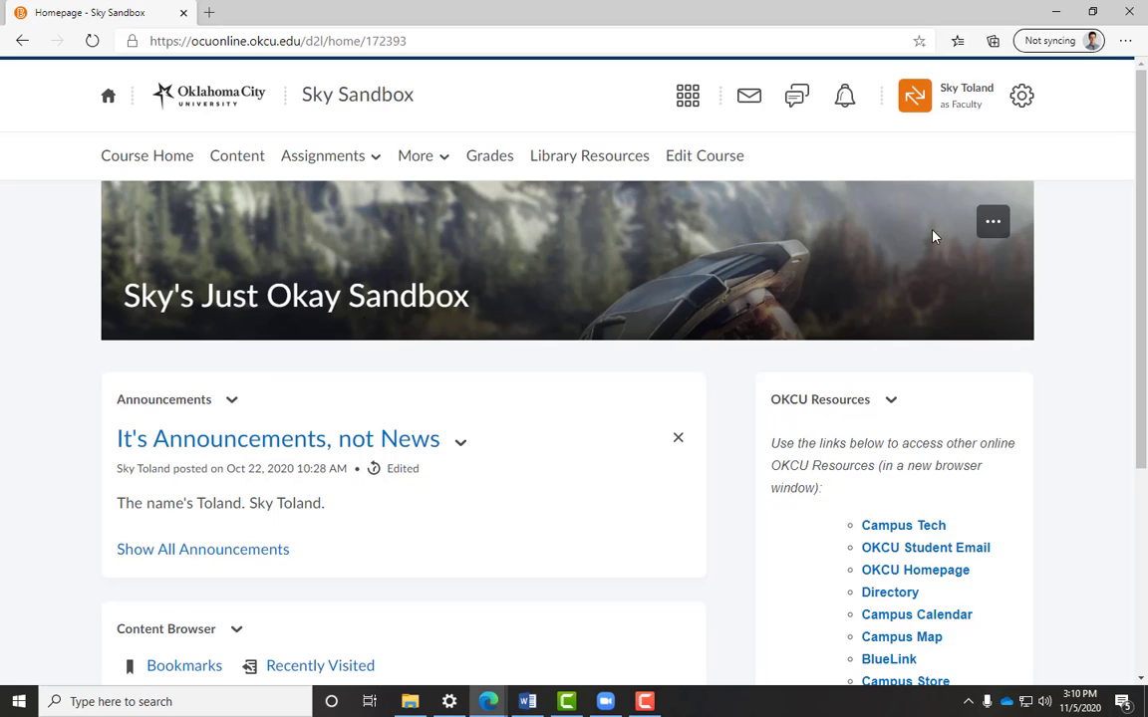
left_click(992, 221)
left_click(1004, 228)
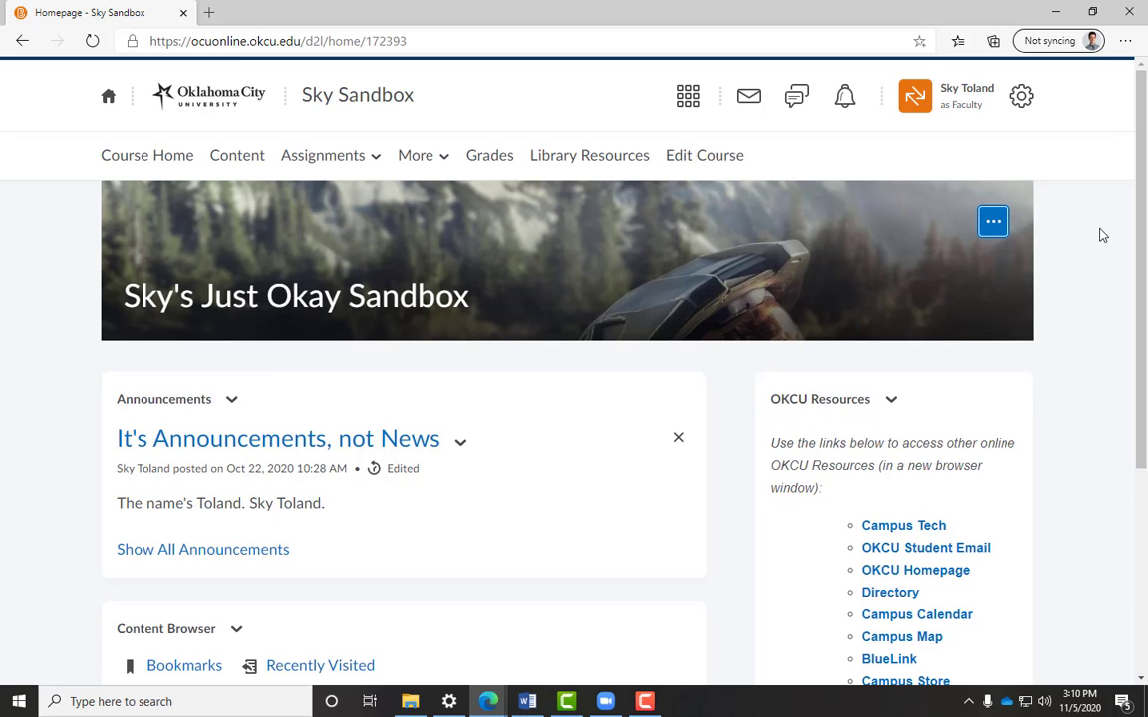